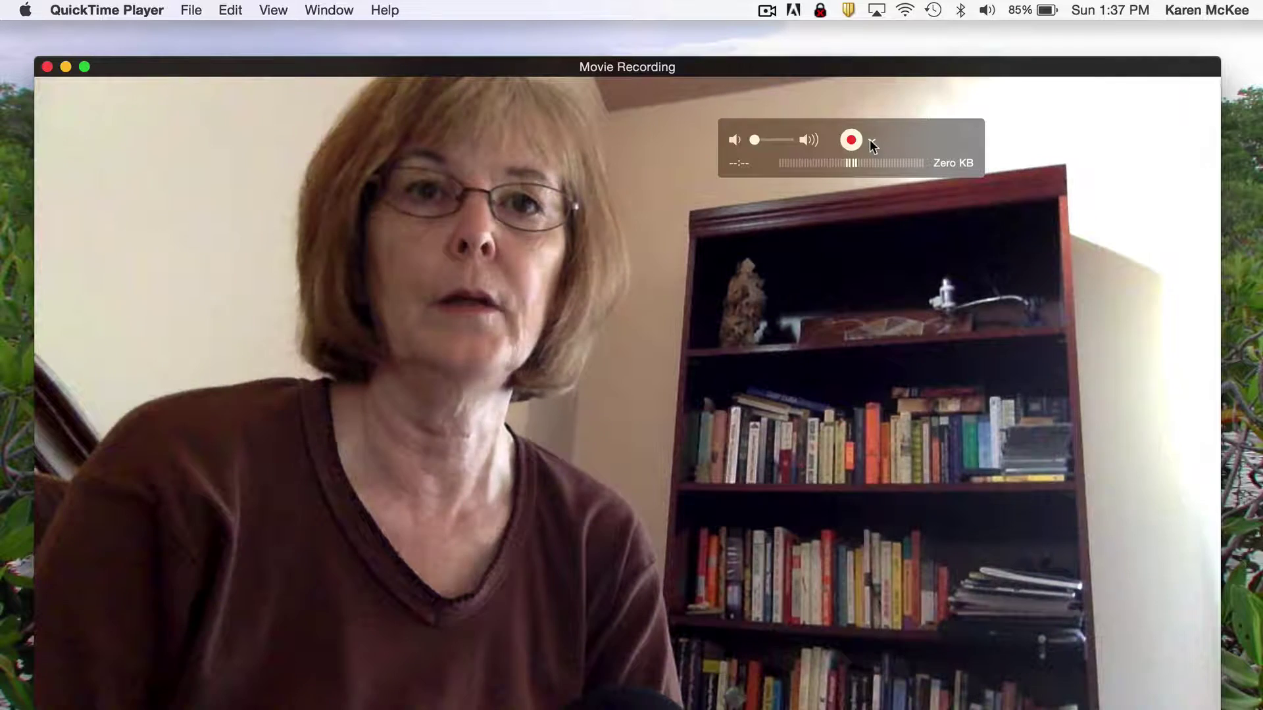
Bring up the recording source and quality choices
click(869, 140)
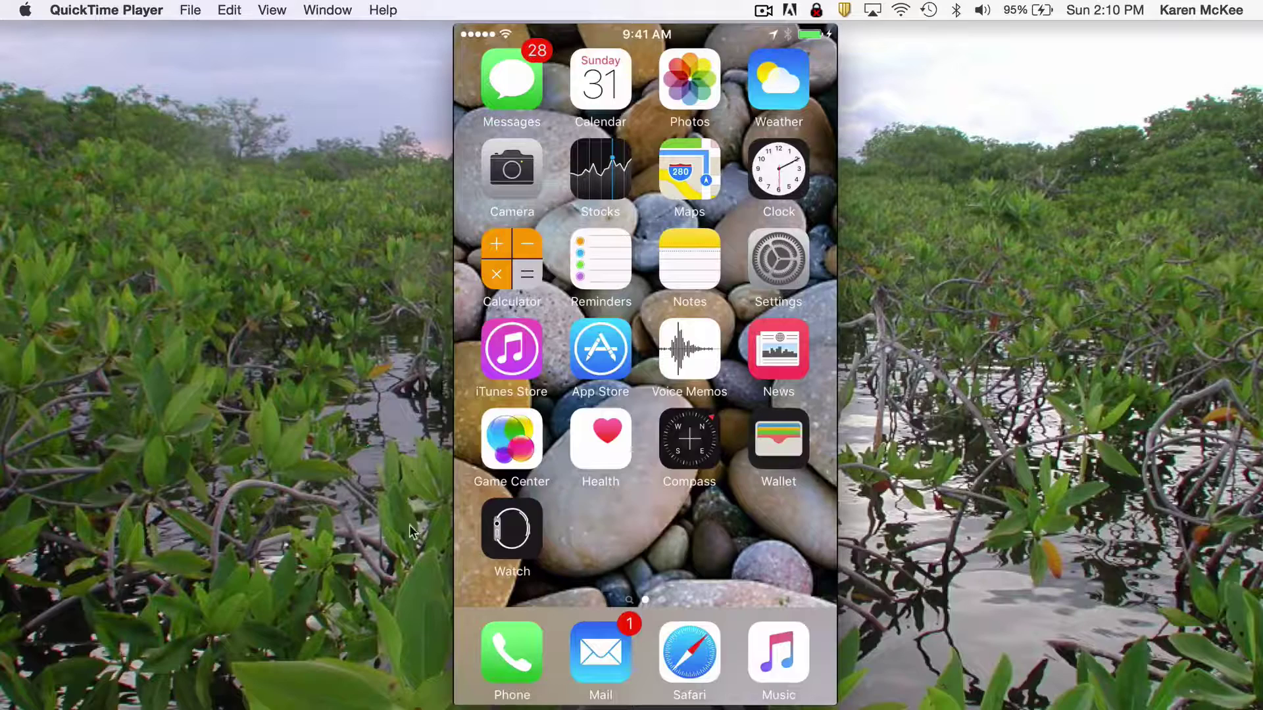
mouse_move(629, 529)
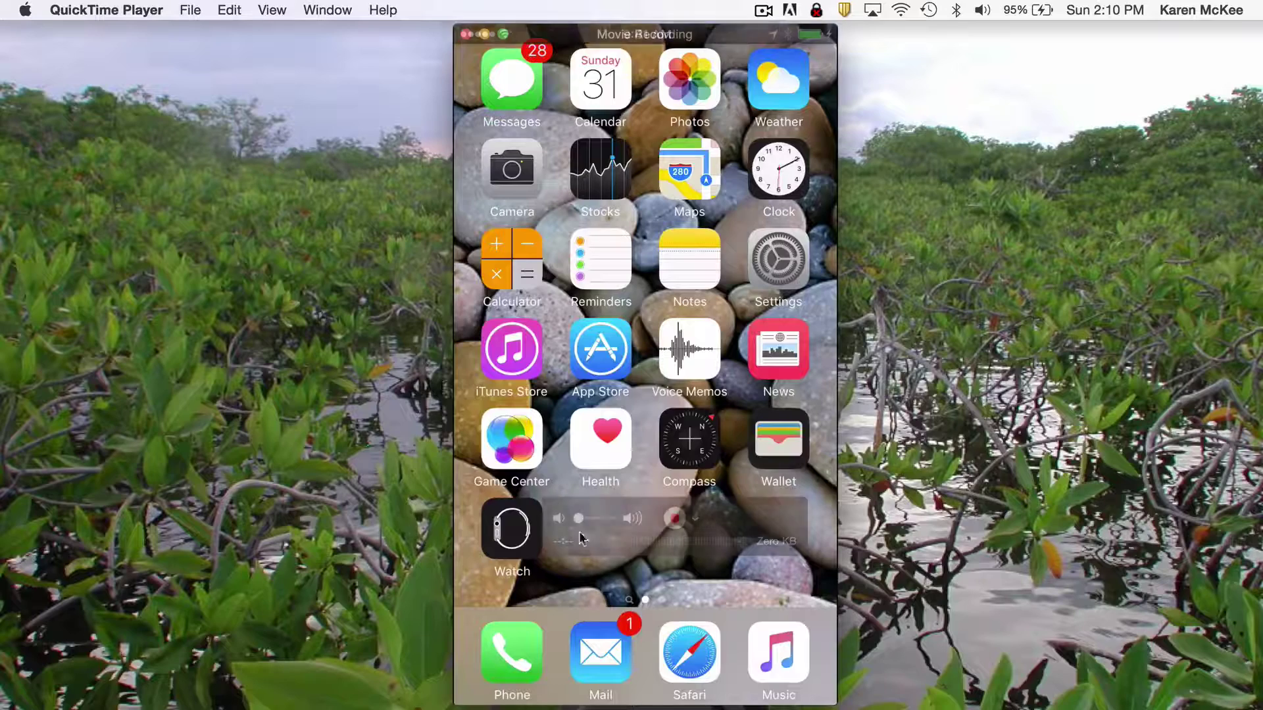
click(695, 521)
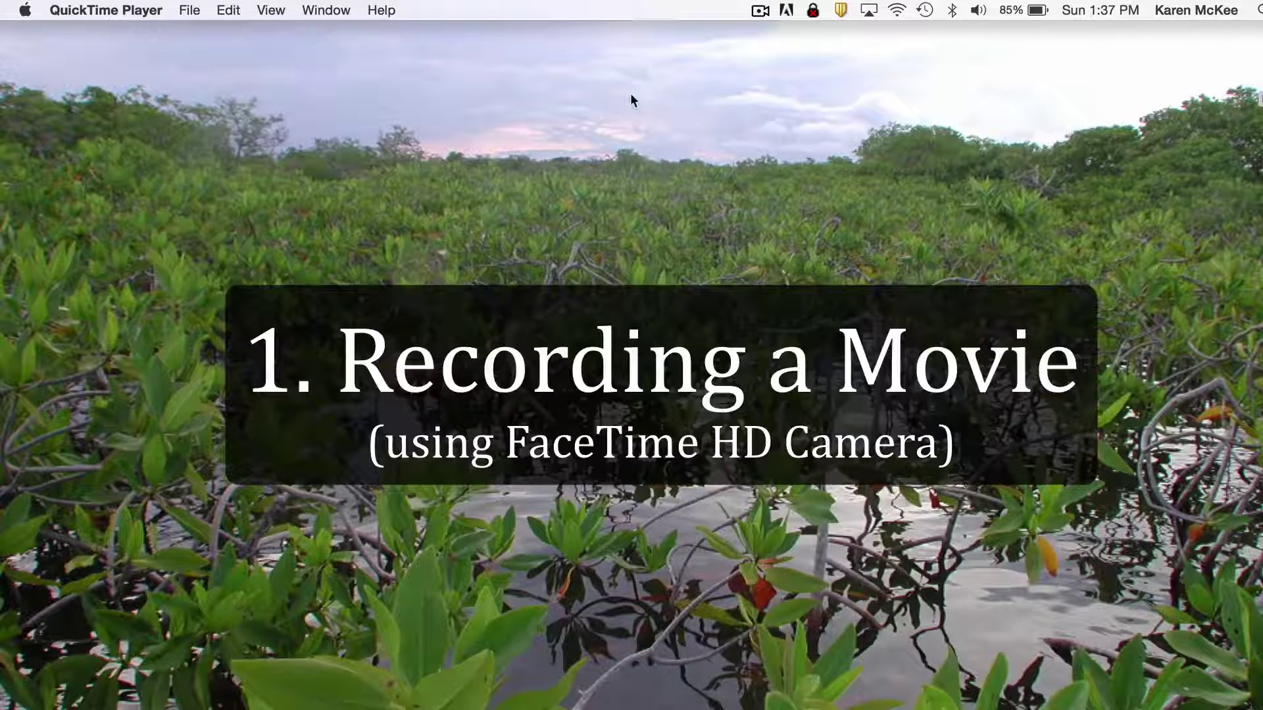
Start a new movie recording from File, showing the live webcam preview
click(190, 9)
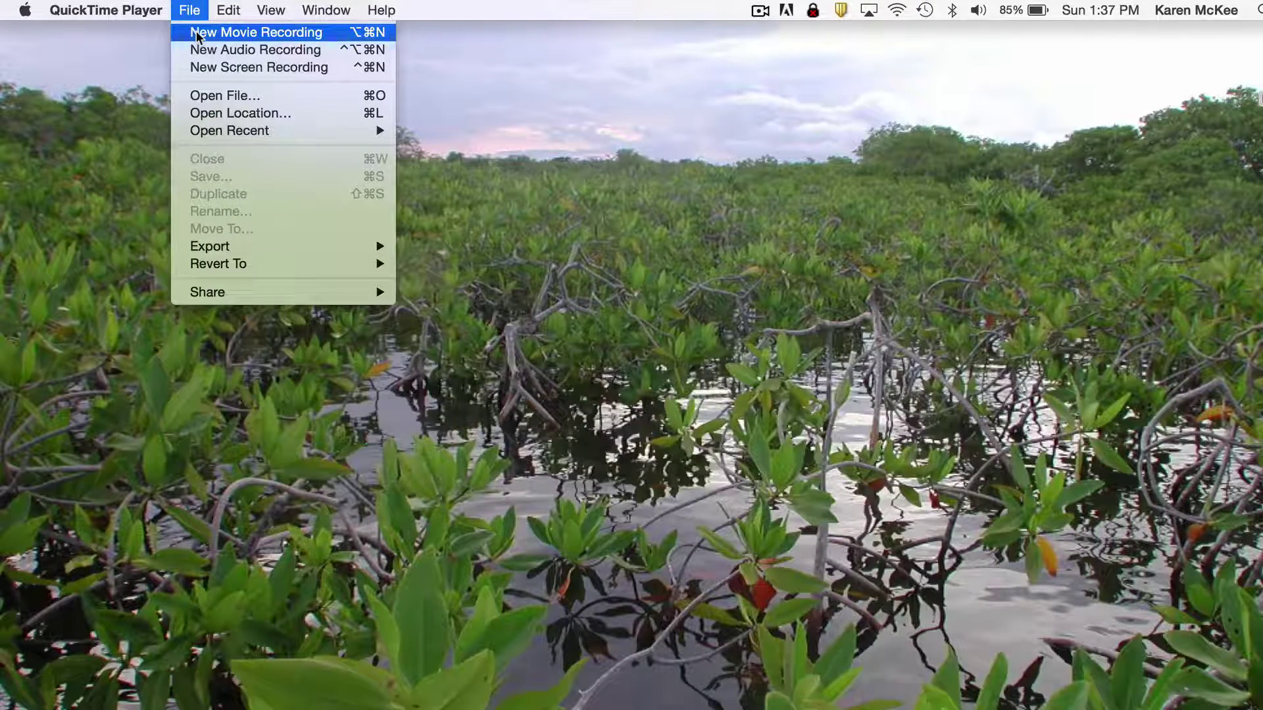
click(197, 33)
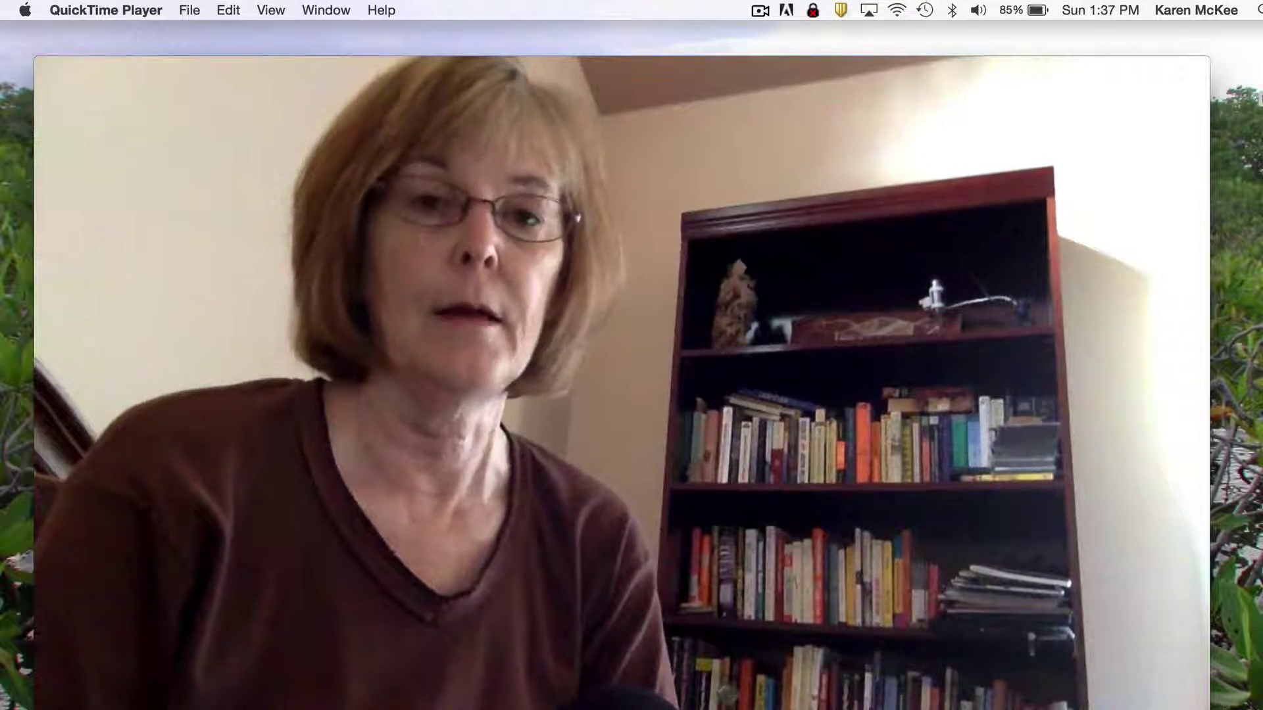
mouse_move(309, 217)
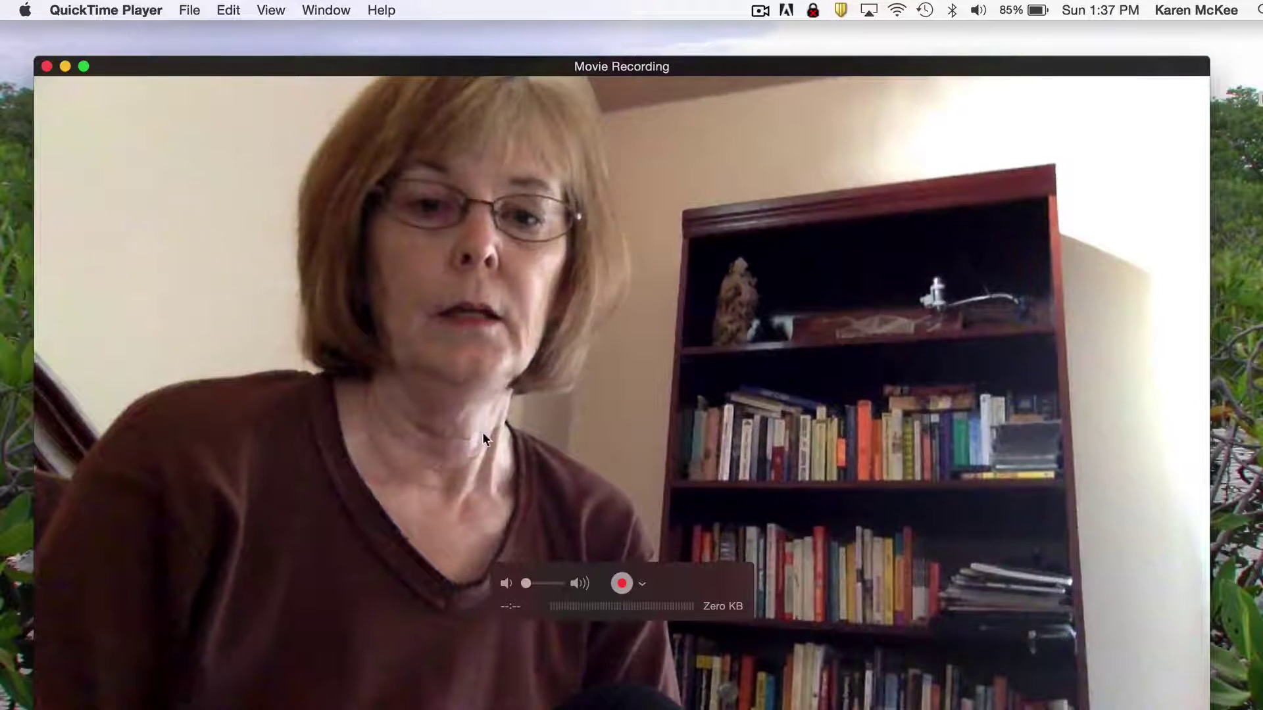
Move the recording control bar to the top right and show the camera, microphone and quality options
drag(681, 571, 902, 127)
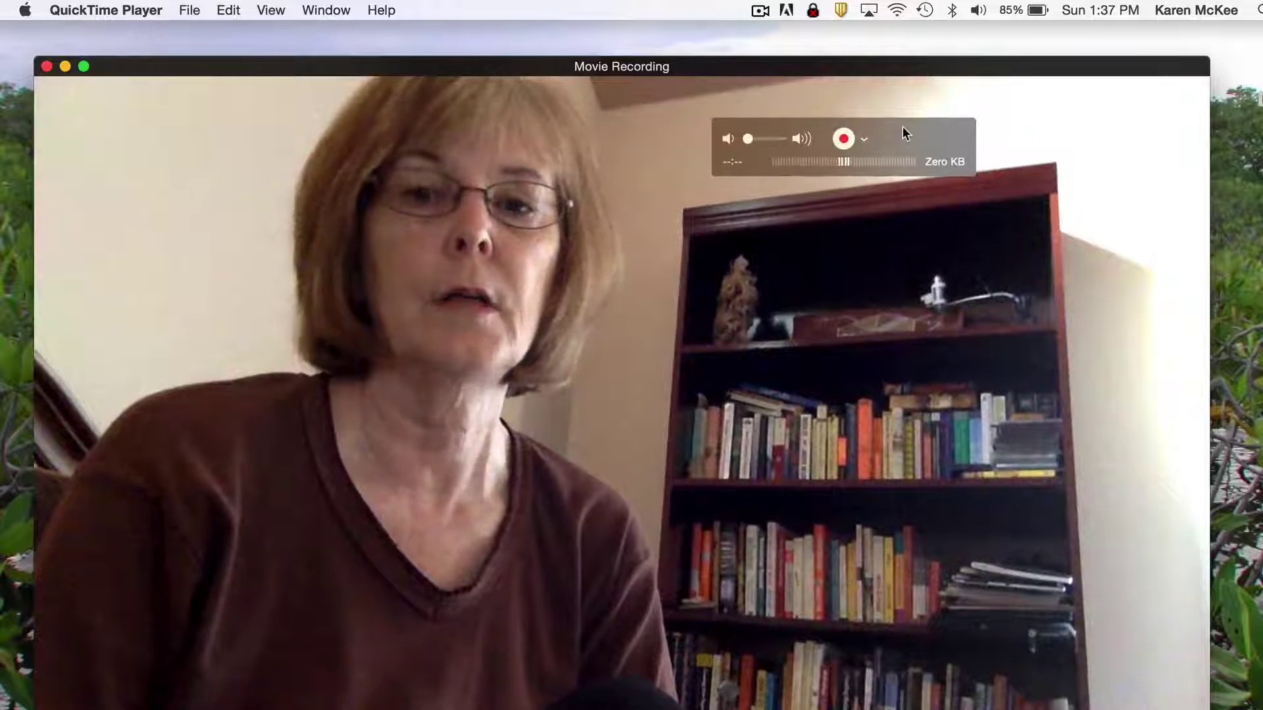
click(863, 140)
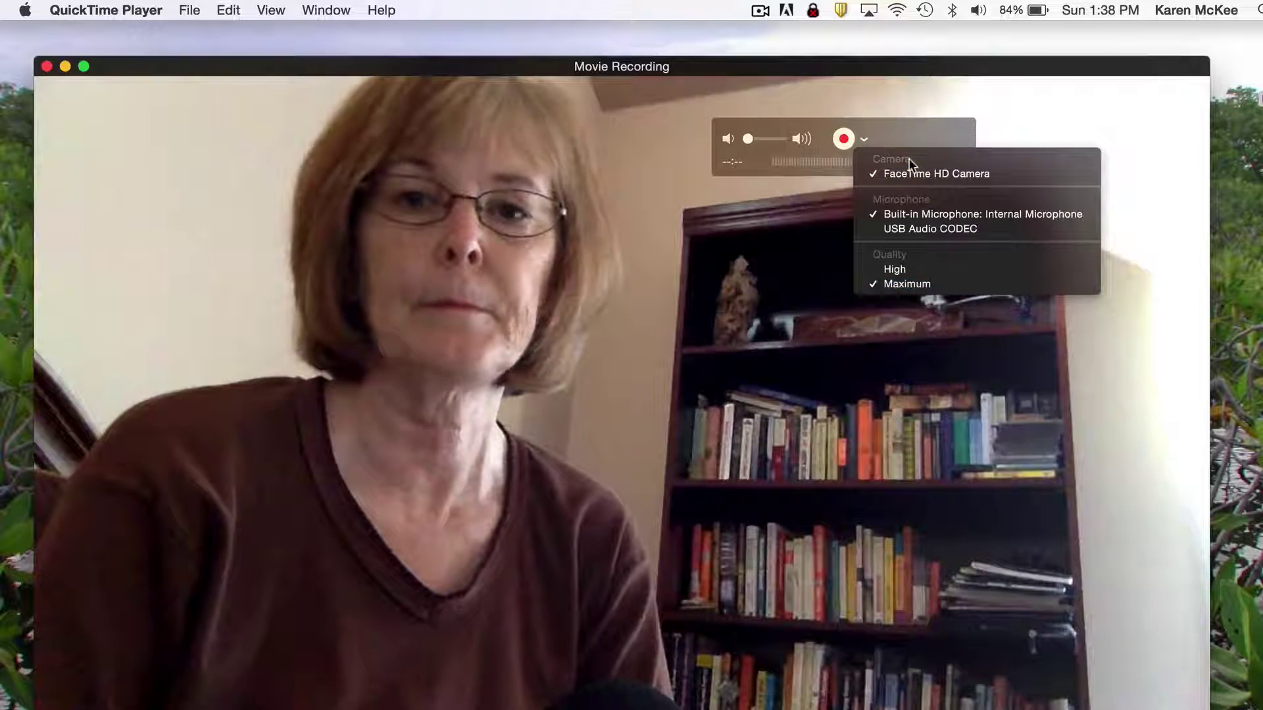
Dismiss the recording options dropdown, leaving the settings unchanged
click(901, 140)
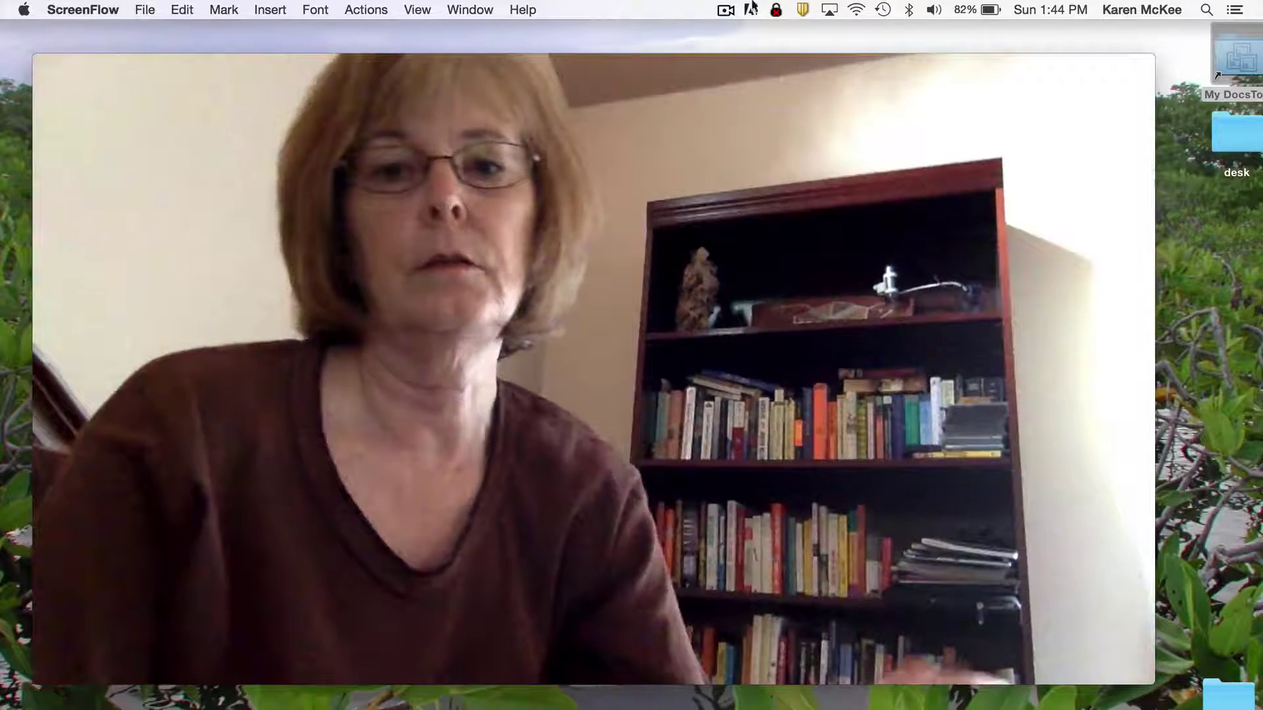
Record a six-second webcam movie with External Microphone as the sound source
mouse_move(826, 138)
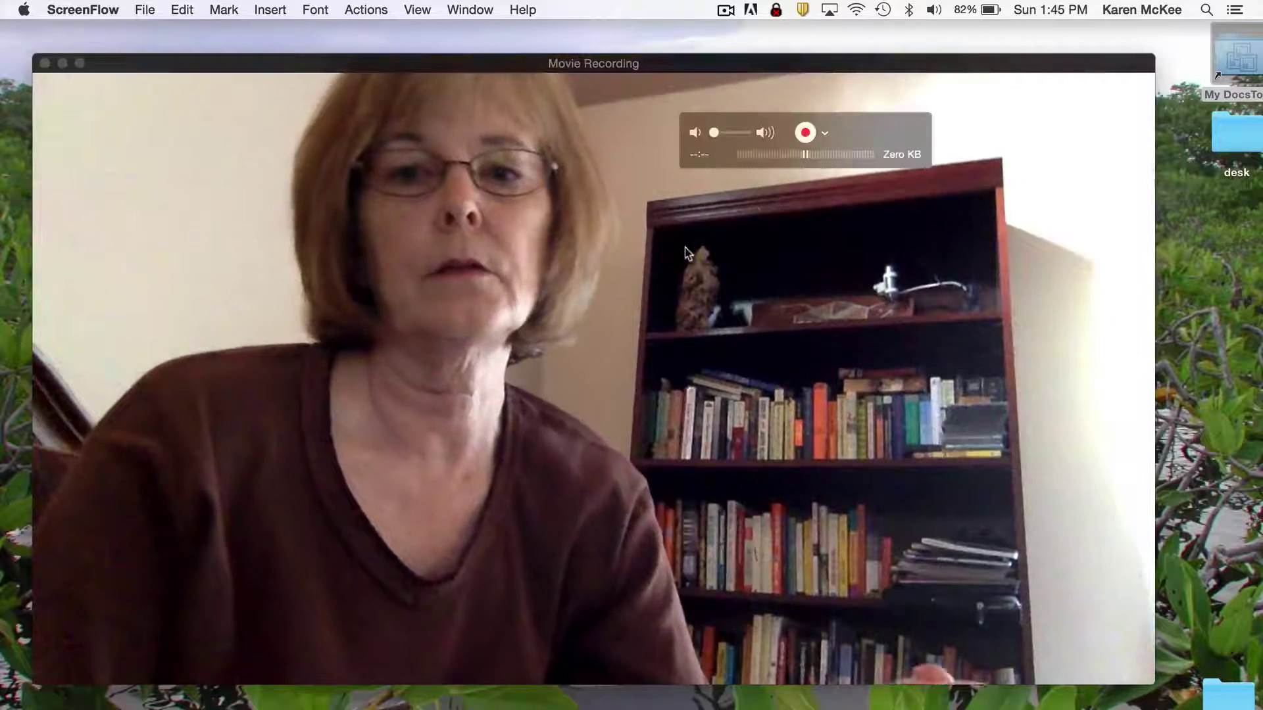
click(826, 138)
click(826, 138)
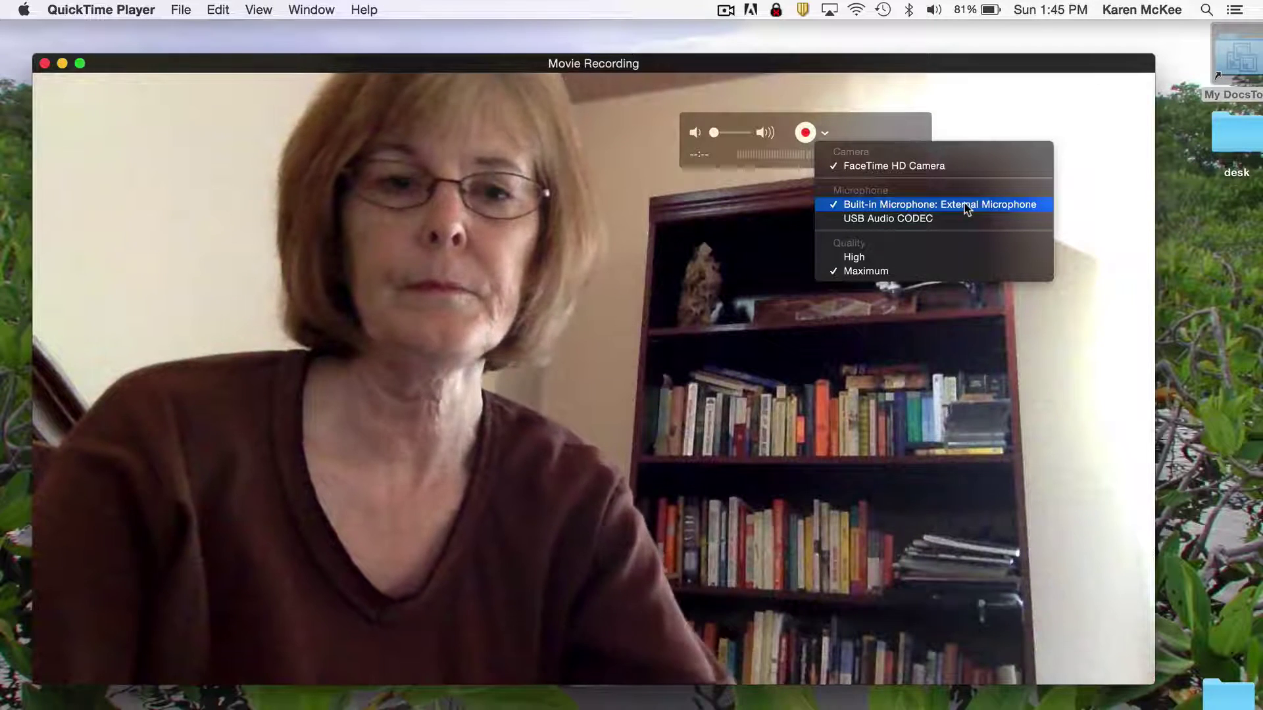
click(802, 205)
click(804, 133)
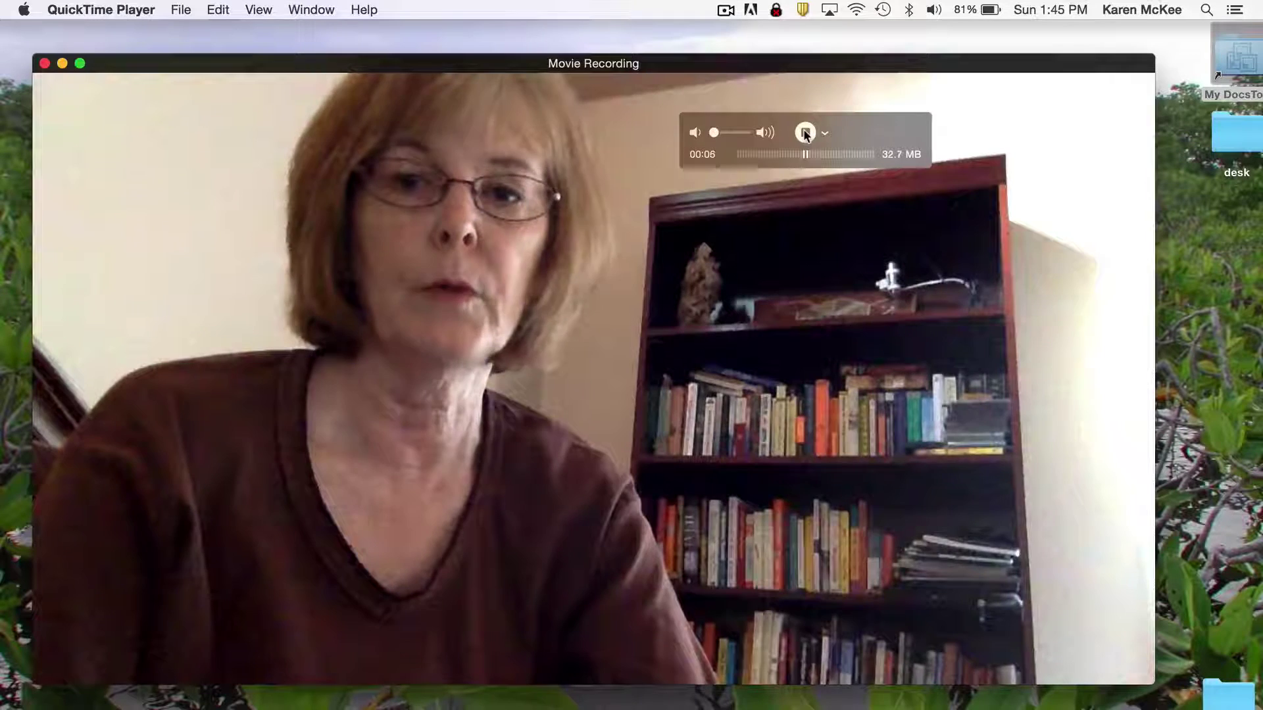
click(805, 133)
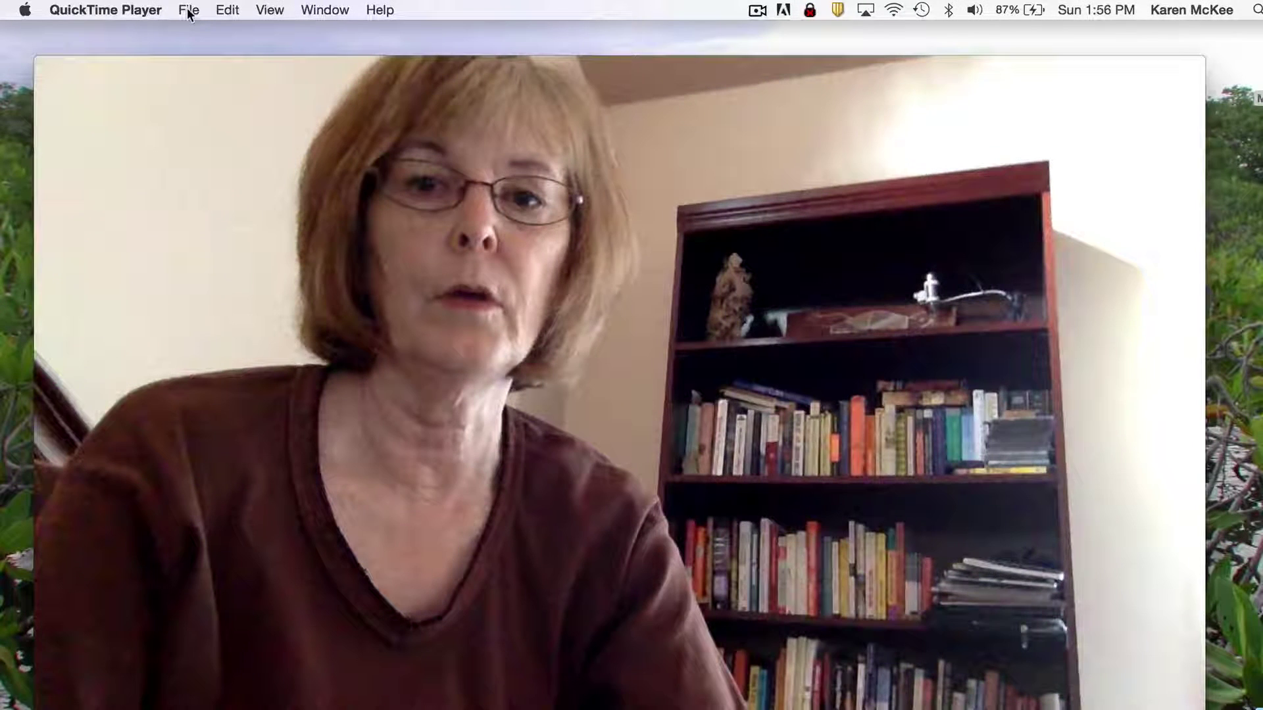
Save the new untitled movie recording from the File menu
click(189, 10)
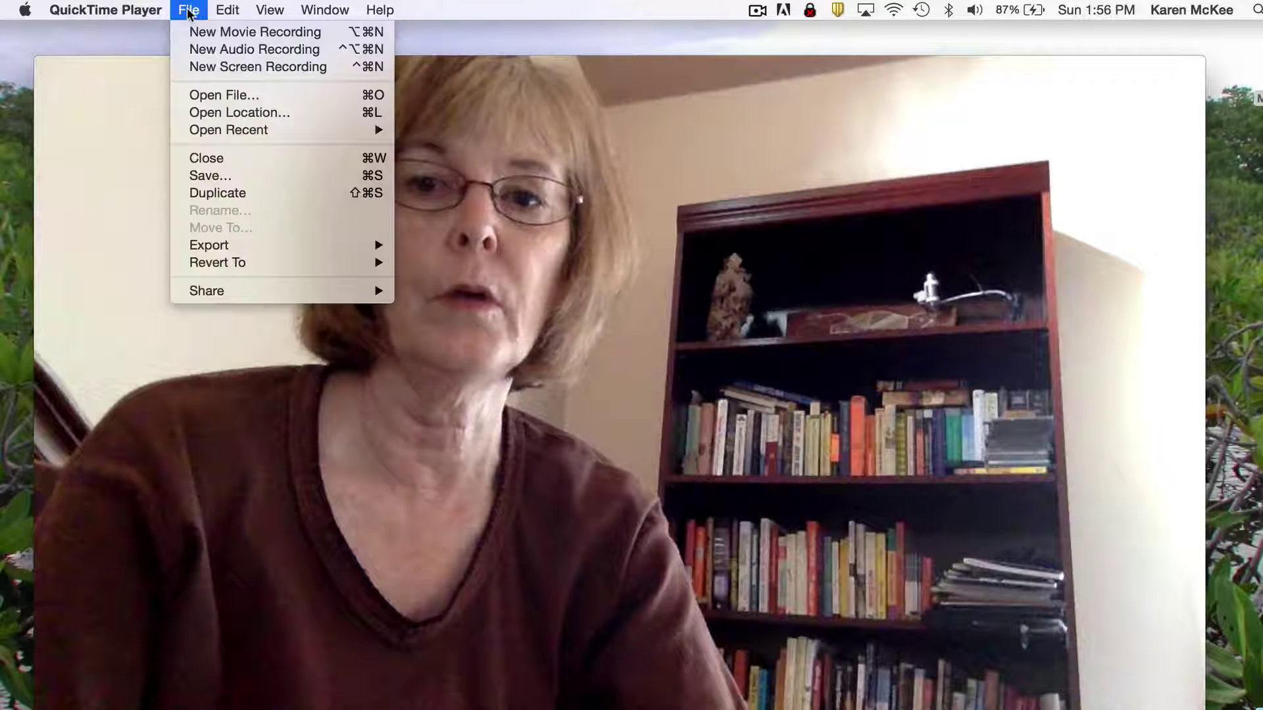
click(204, 174)
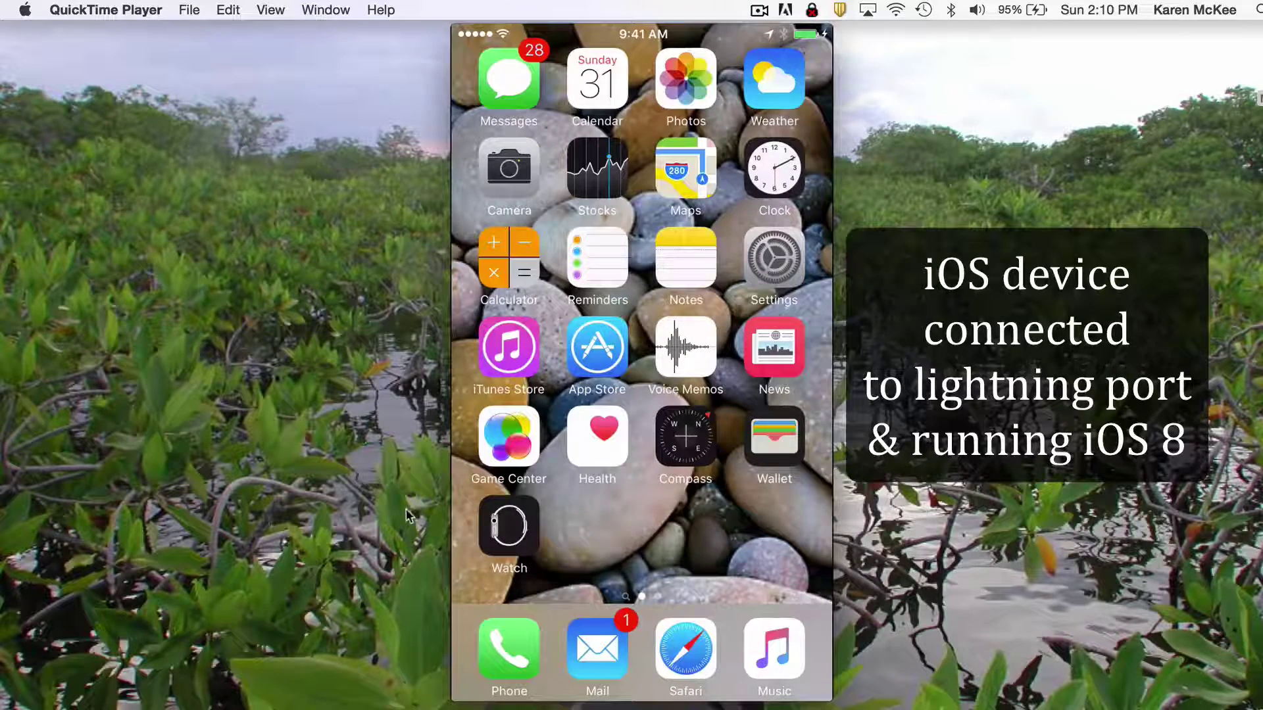
Set the connected iPhone as the recording source and microphone
mouse_move(607, 522)
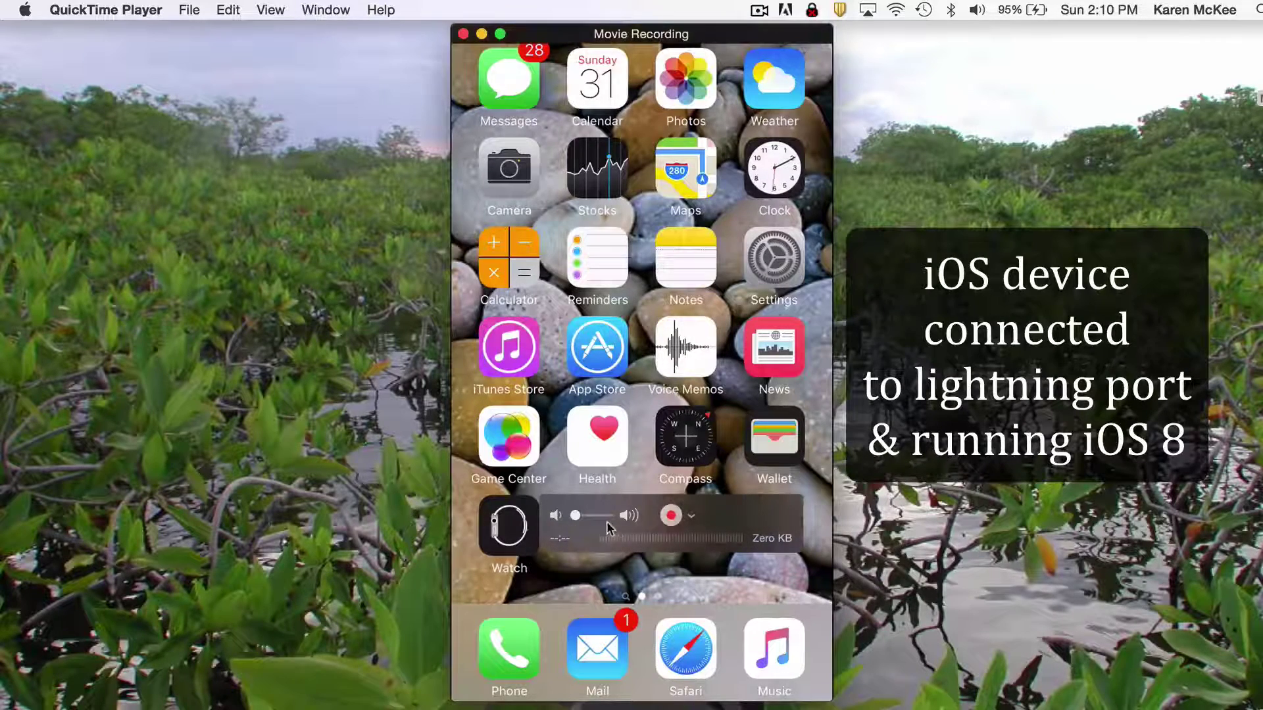
click(691, 518)
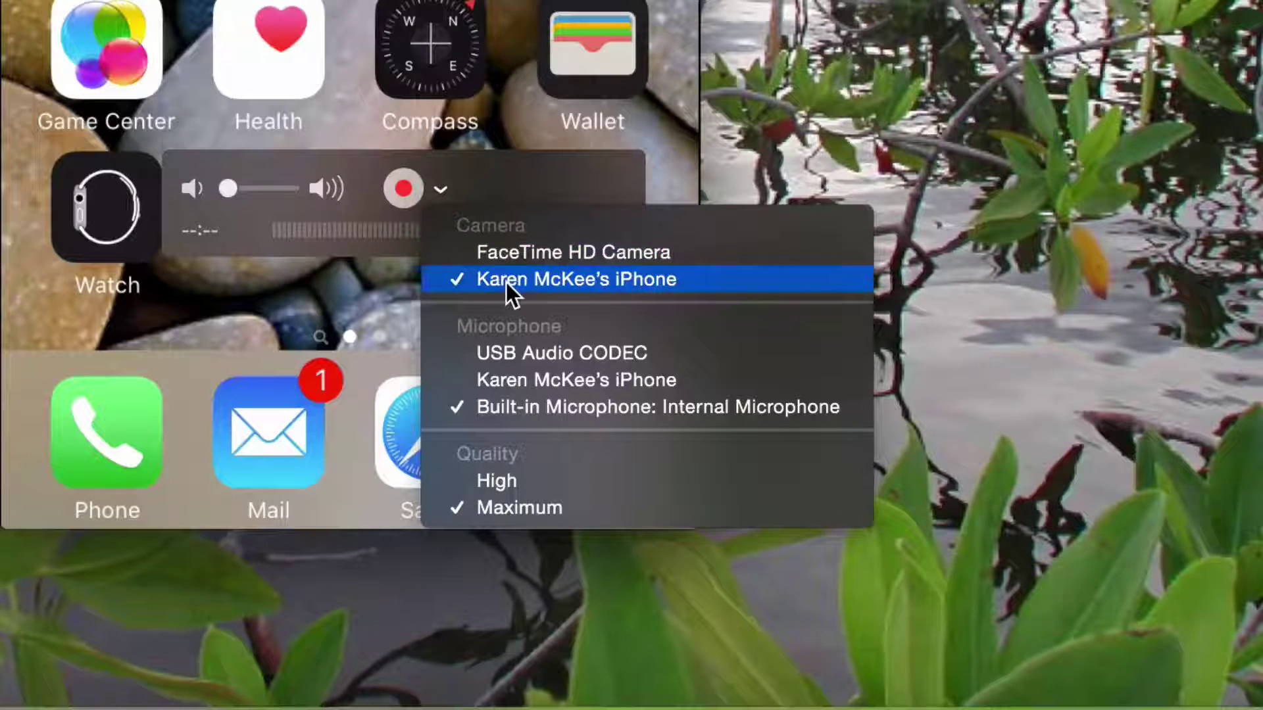
click(510, 375)
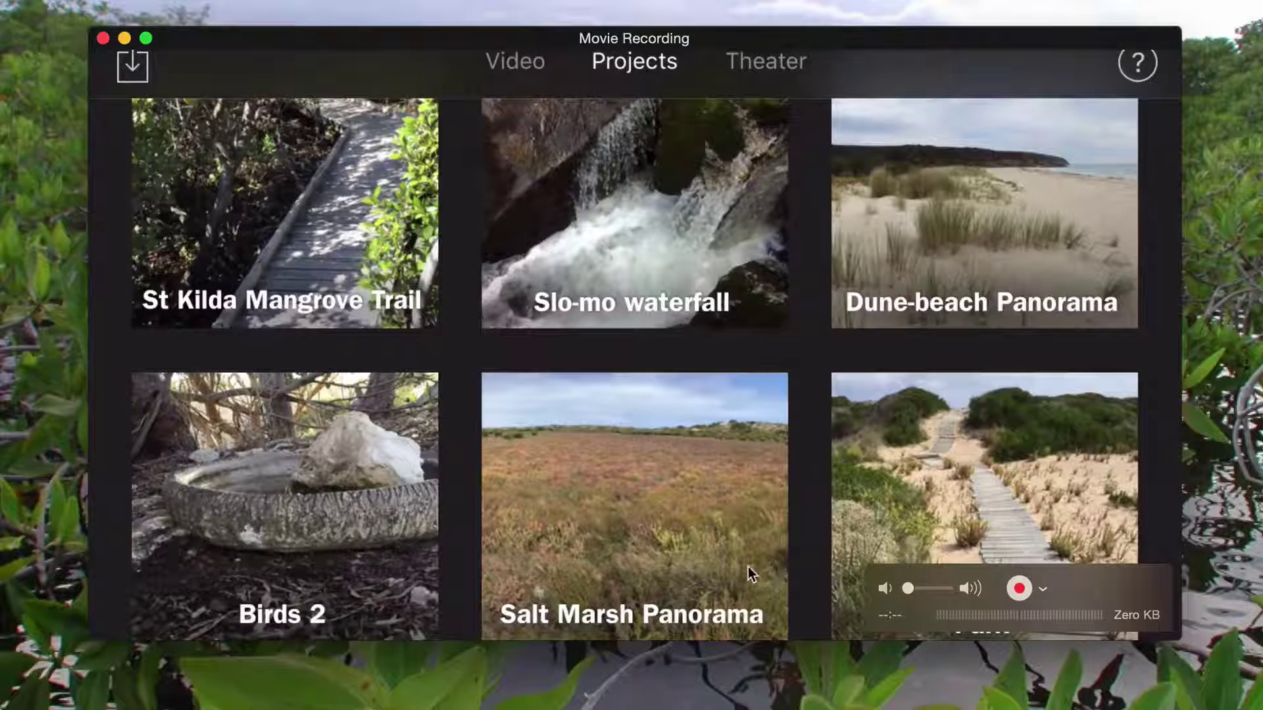
Record the iPhone screen playing Birds 2, then pause the recorded clip's playback
click(1020, 588)
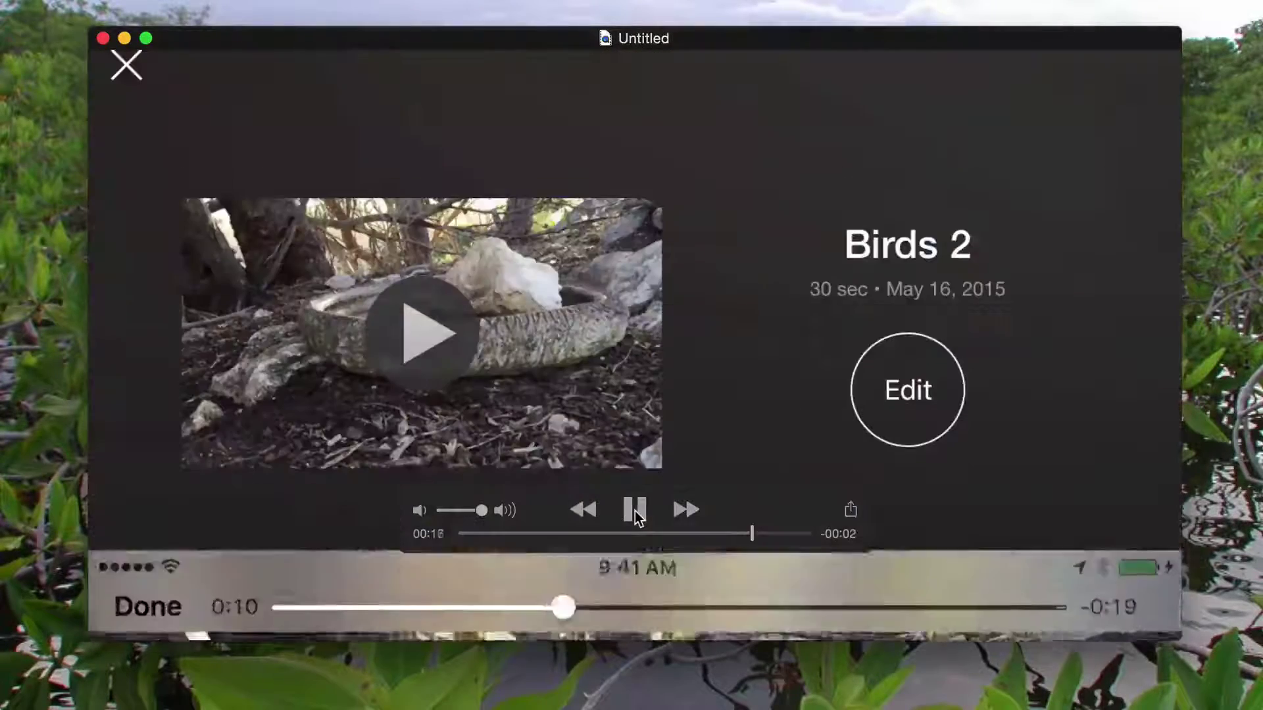
click(657, 511)
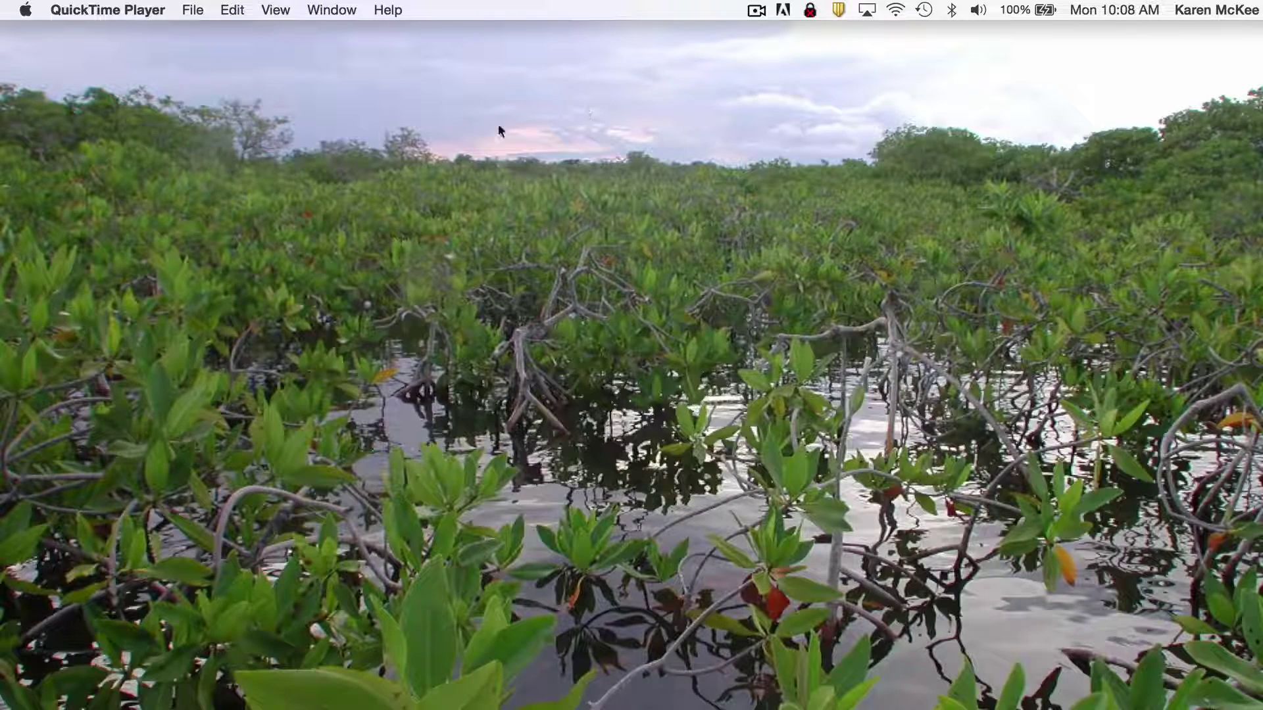
Make a new audio recording of about three seconds using the USB Audio CODEC microphone
click(192, 12)
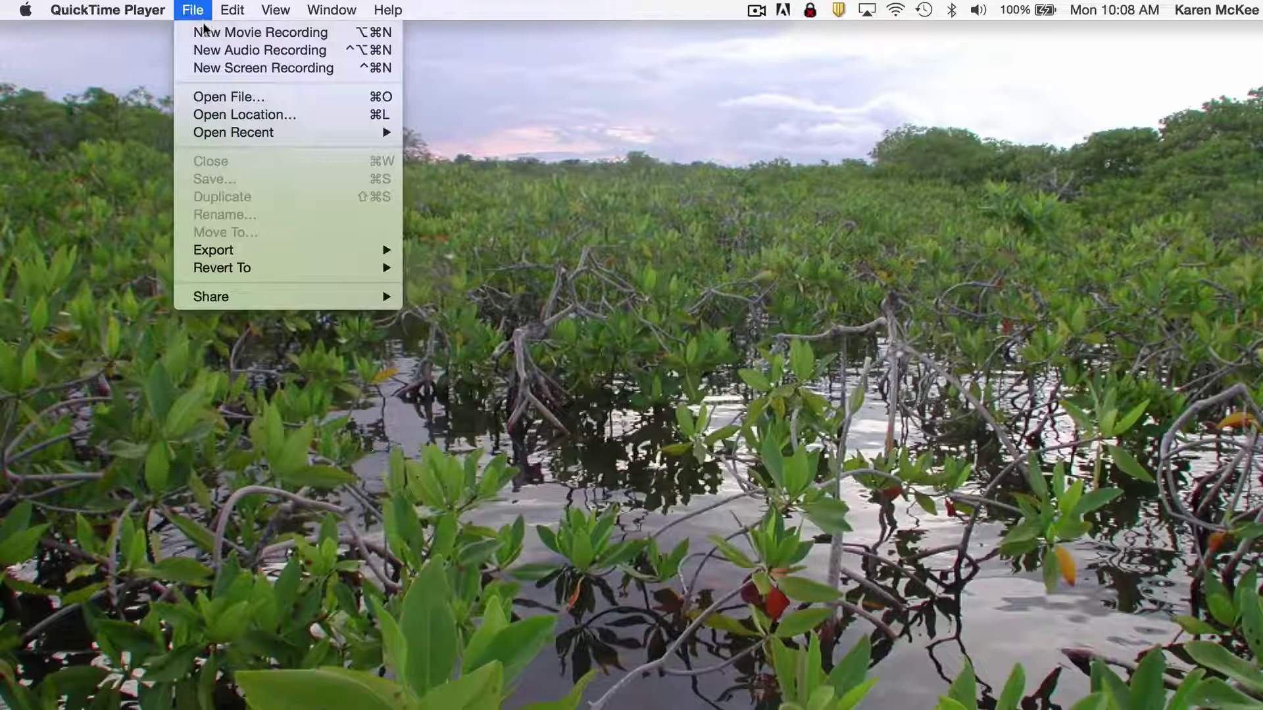
click(209, 51)
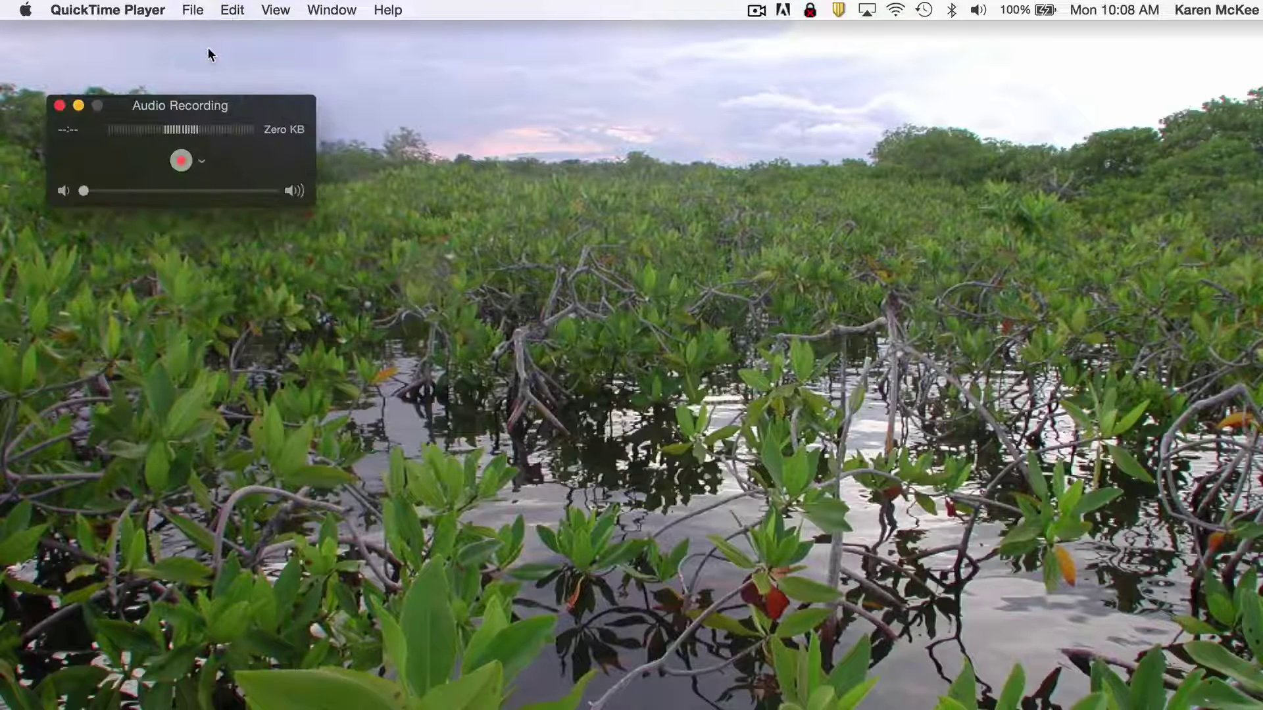
click(202, 161)
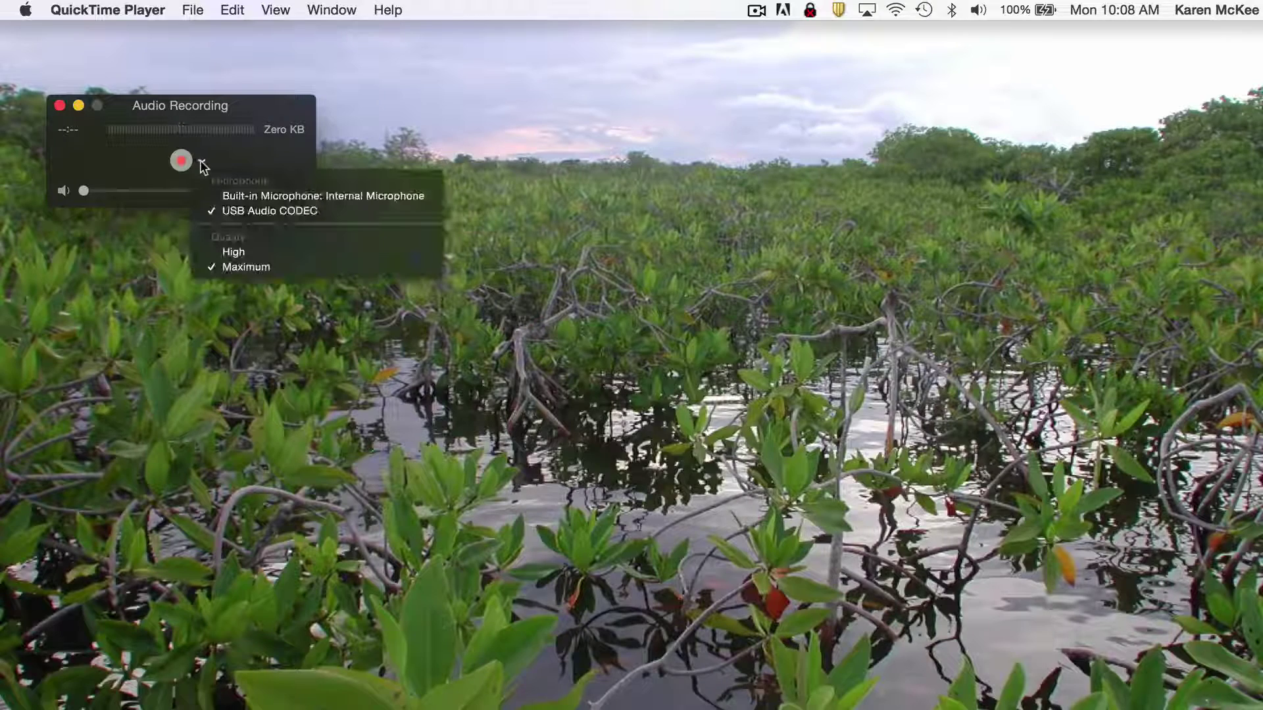
click(236, 210)
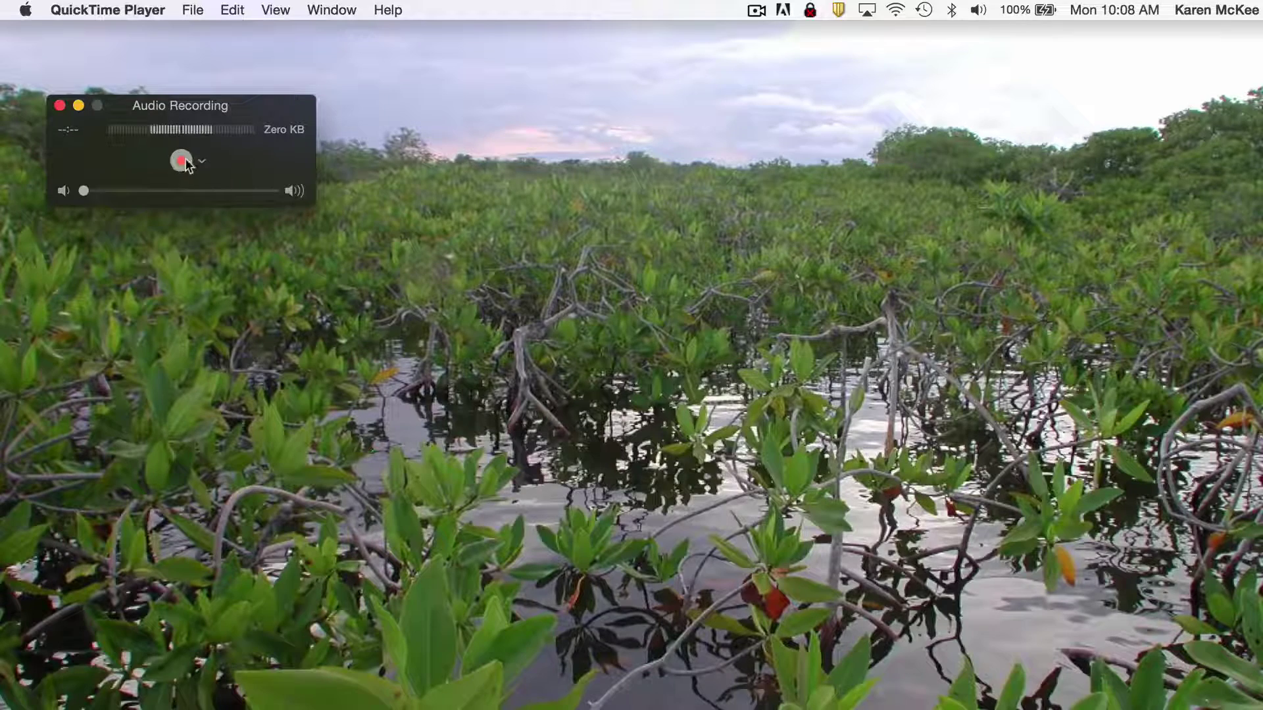
click(181, 160)
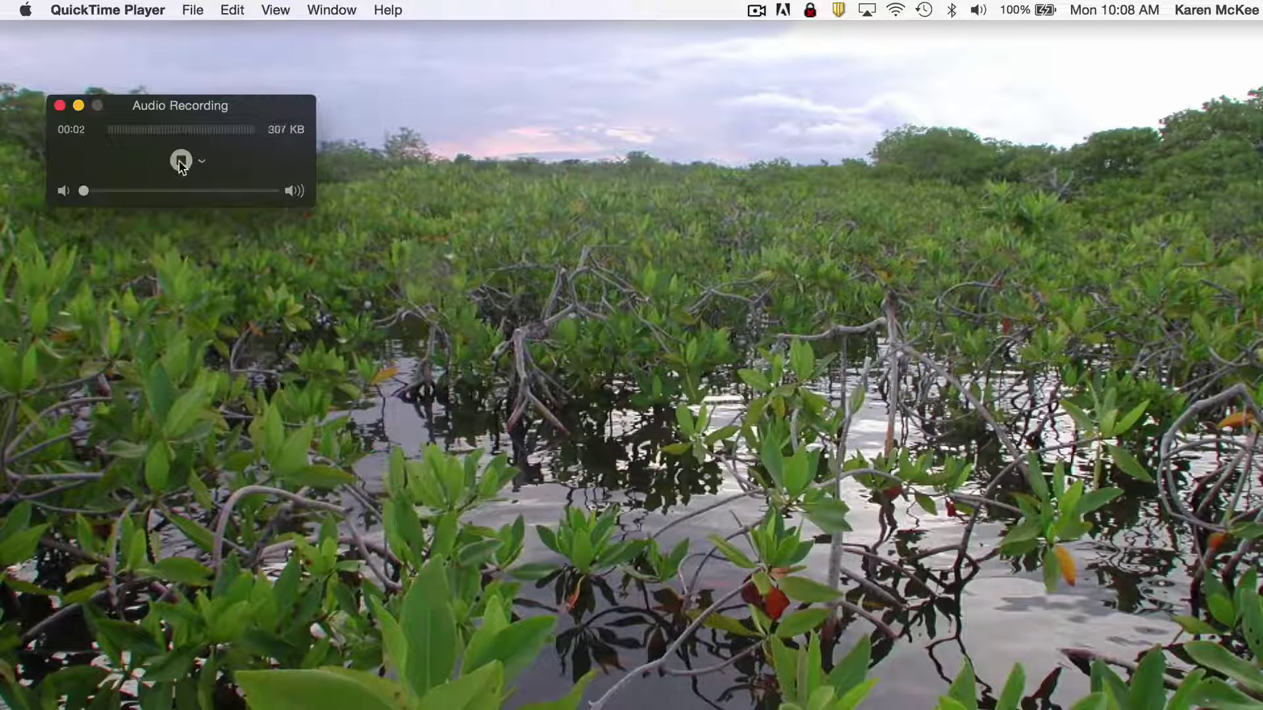
click(181, 160)
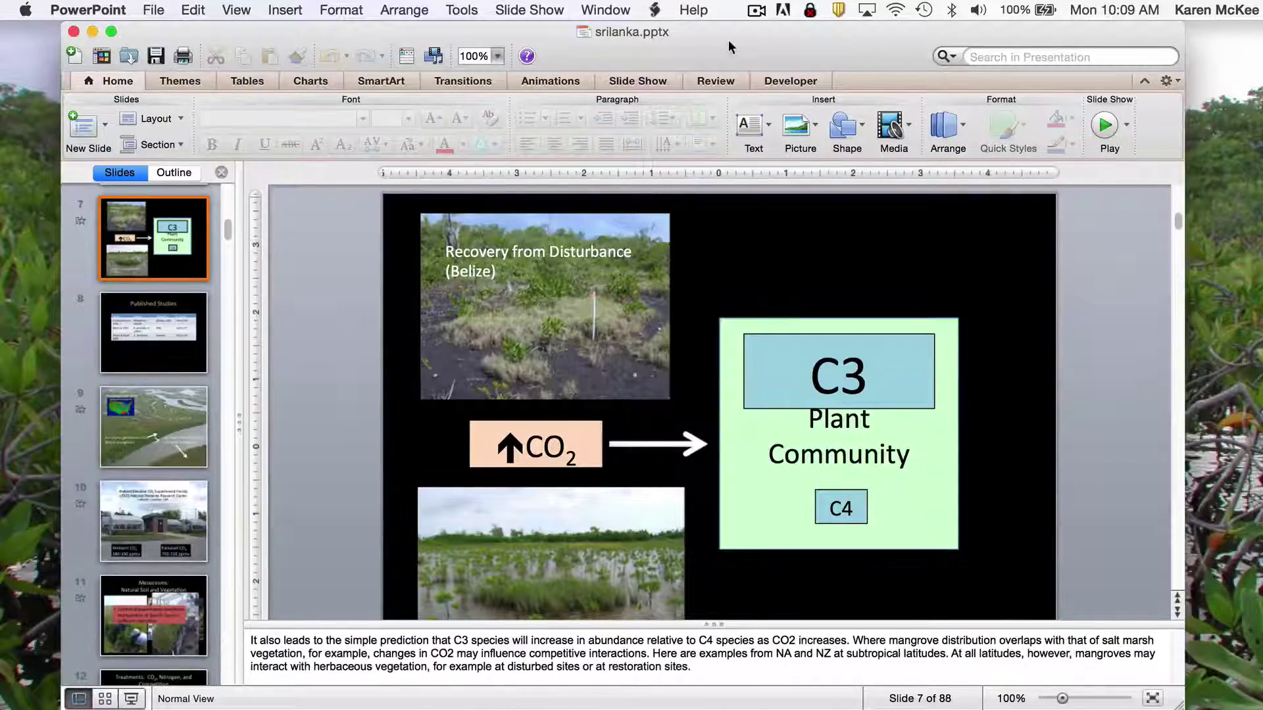
Drag the srilanka.pptx window slightly lower, with slide 7 showing
drag(728, 43, 731, 77)
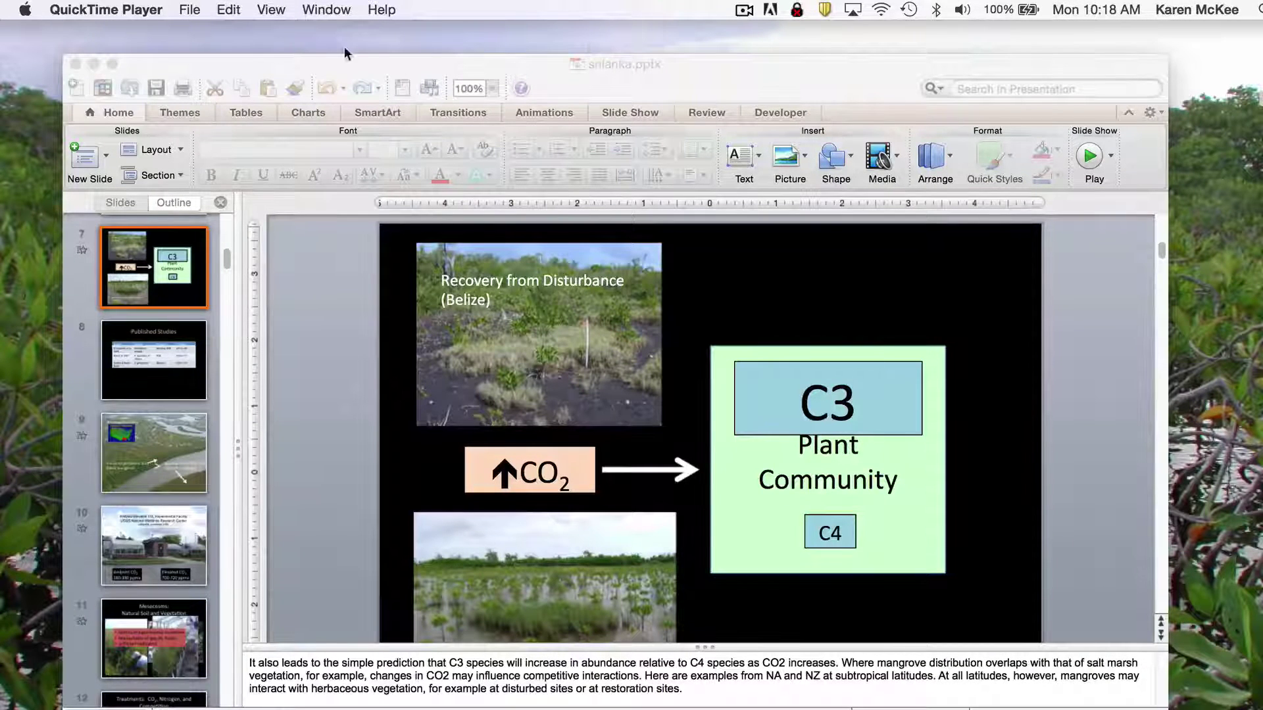
Start a screen recording with the USB Audio CODEC microphone, capturing the slide 7 area
click(189, 10)
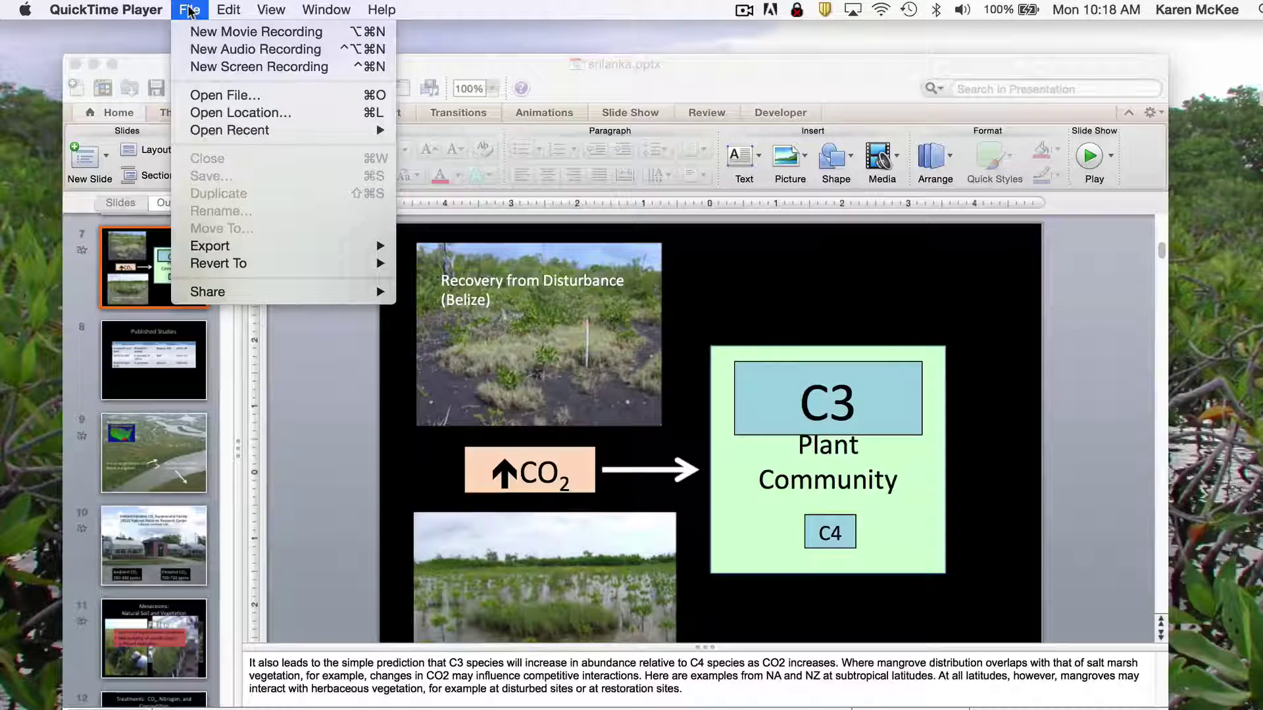
click(200, 65)
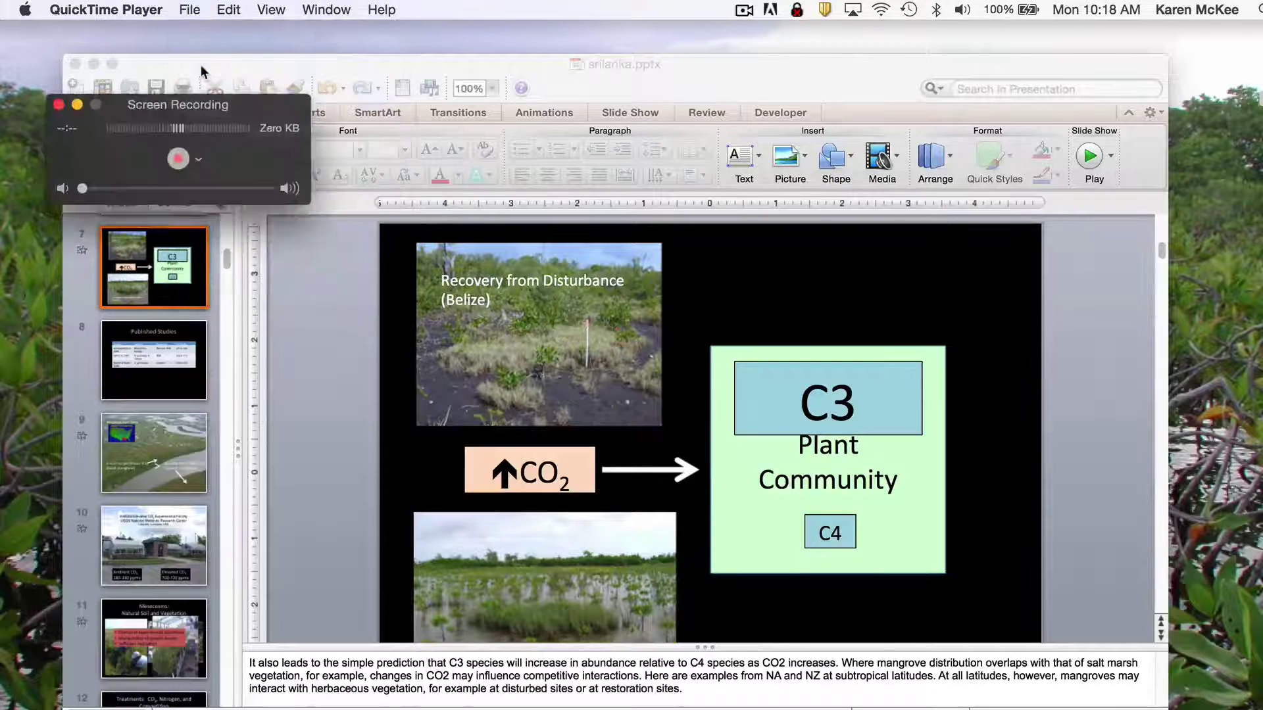
click(197, 160)
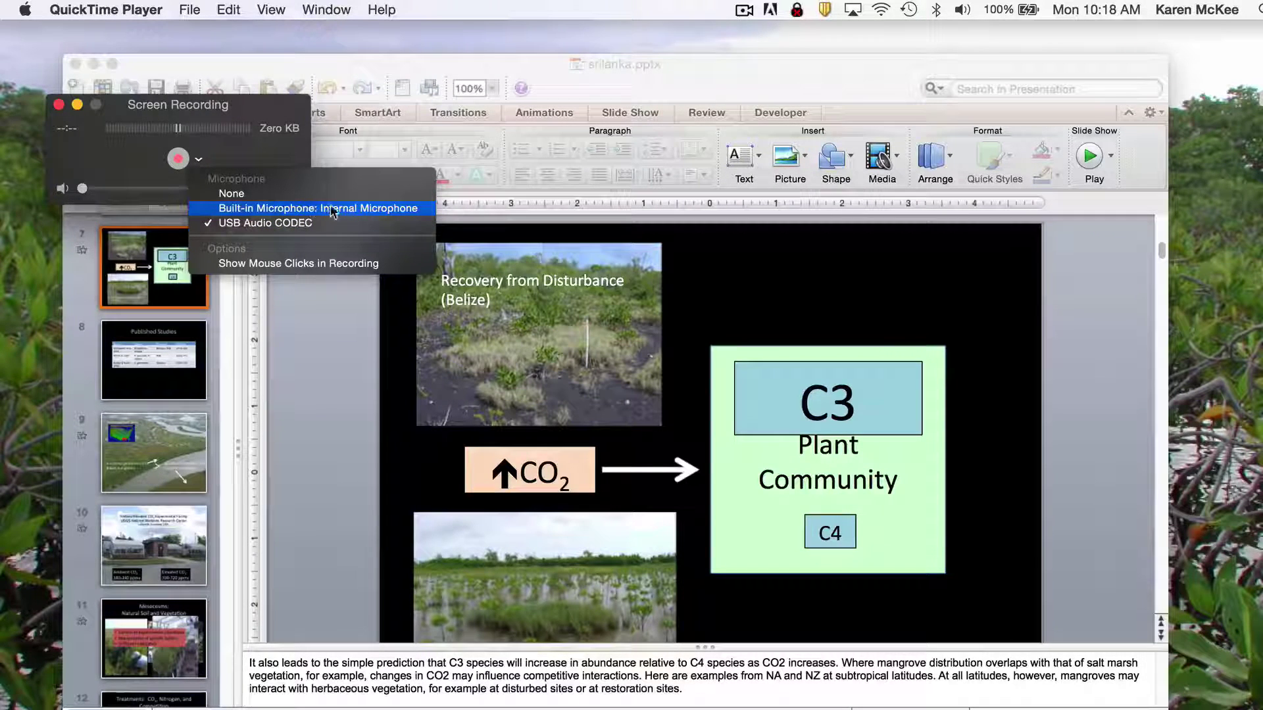
click(267, 226)
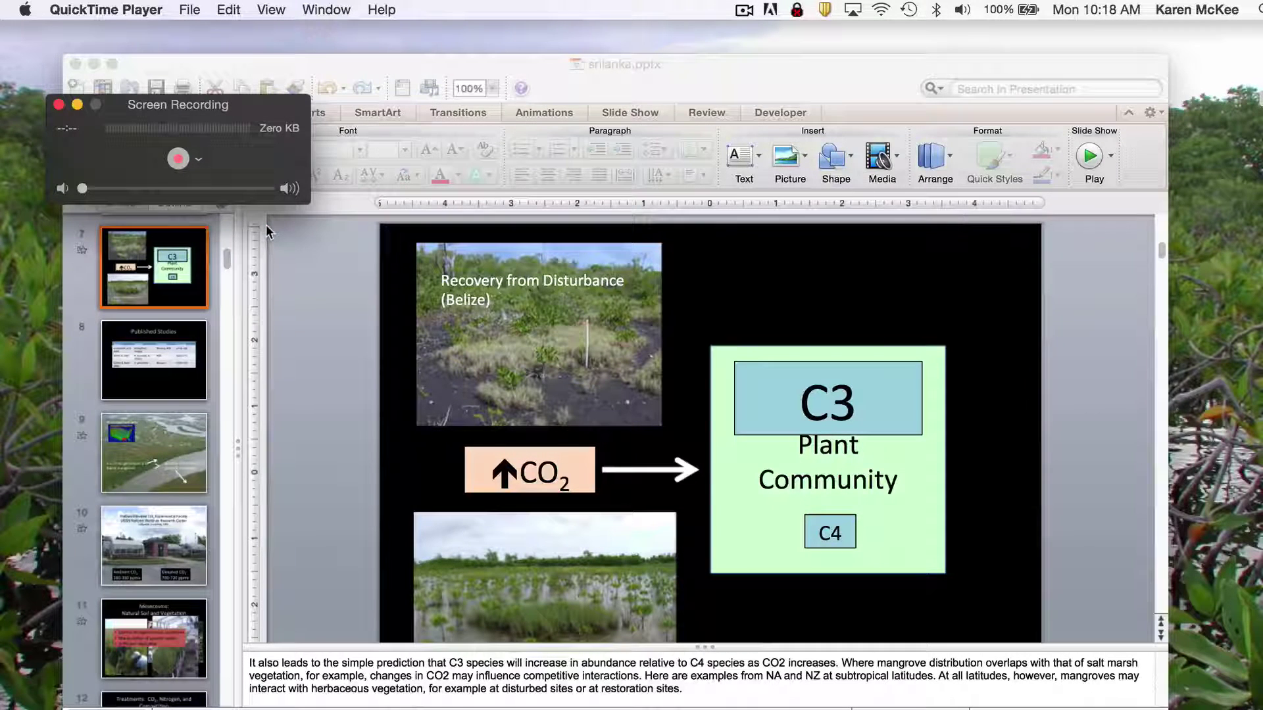
click(178, 157)
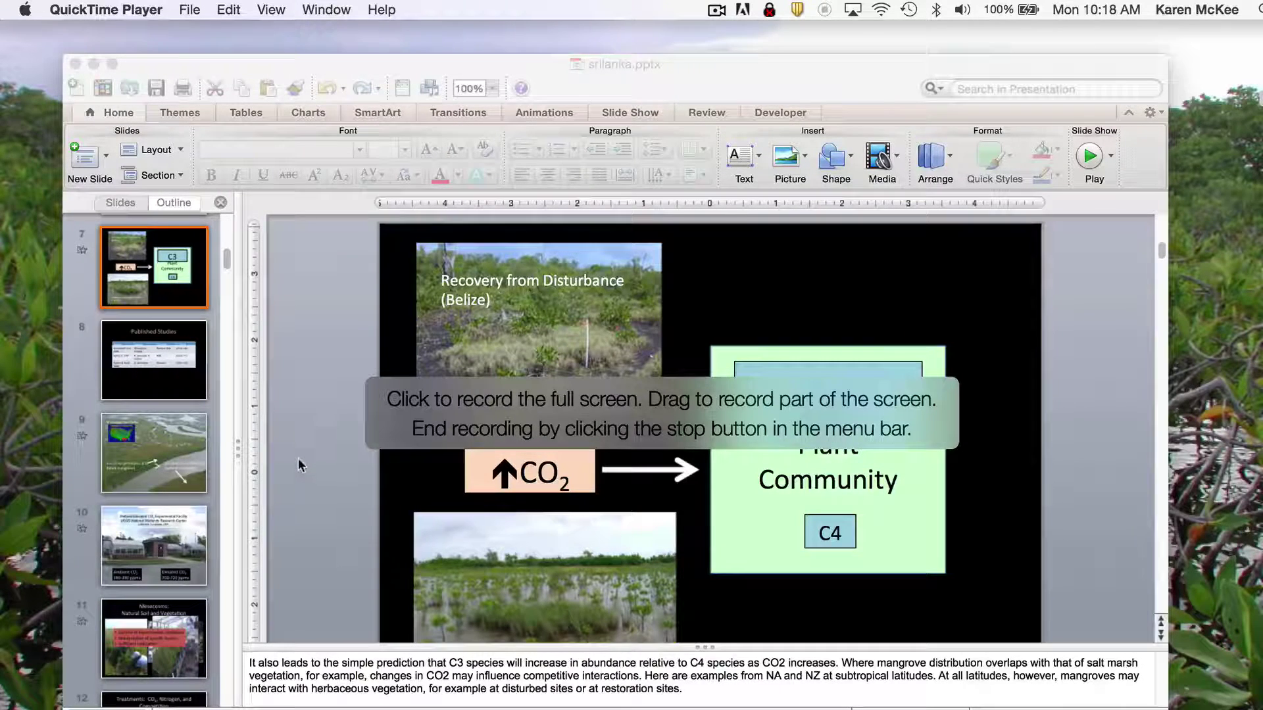
drag(299, 458, 711, 698)
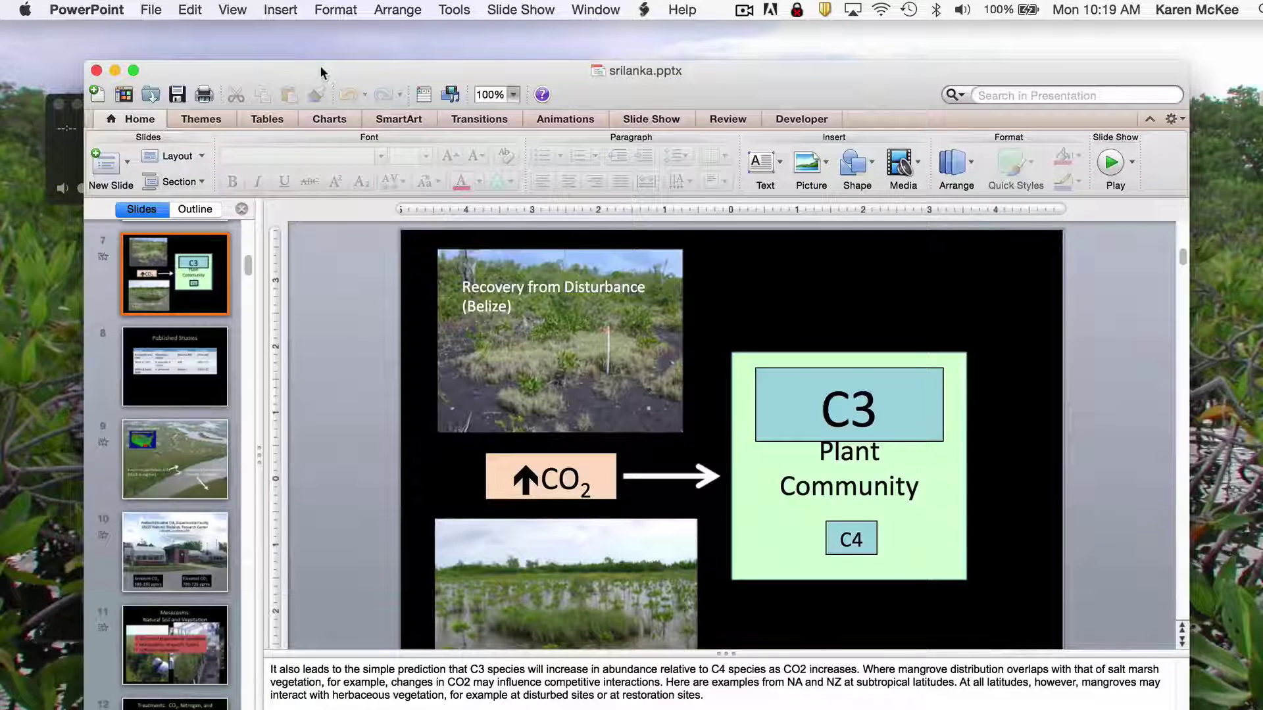
Start a full-screen QuickTime recording, then run the PowerPoint slide show from slide 7
click(73, 158)
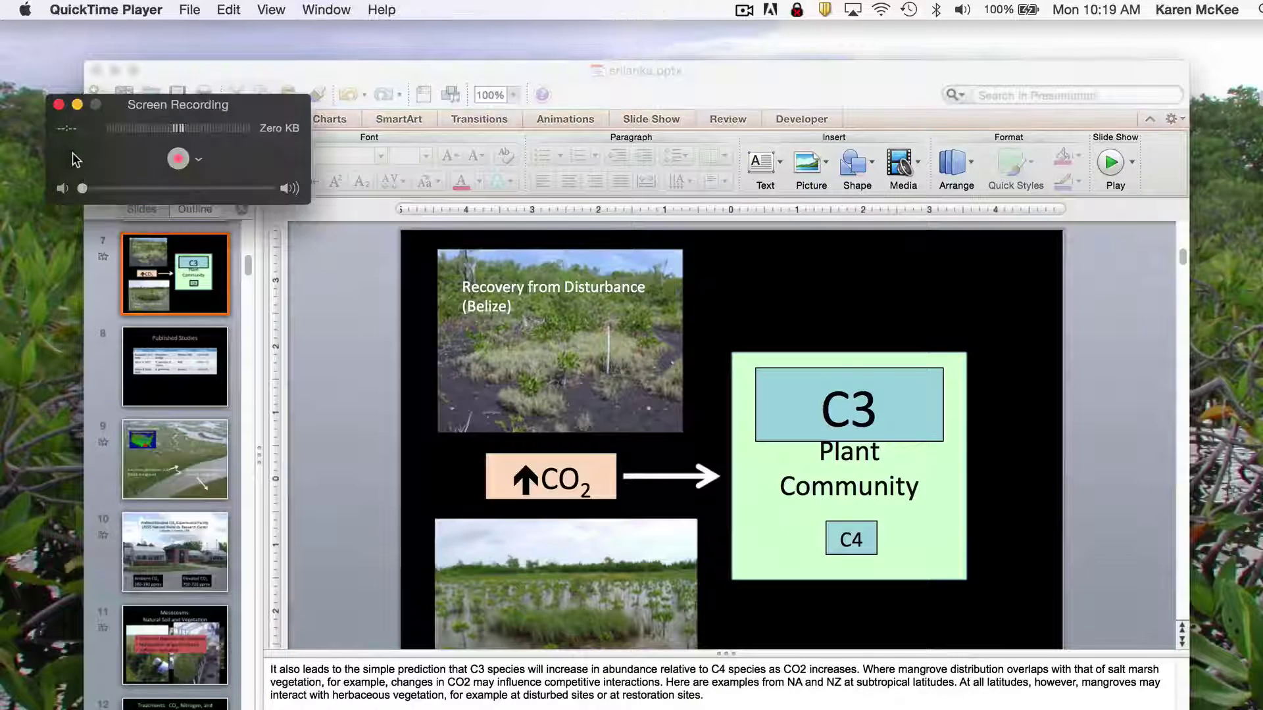
click(176, 161)
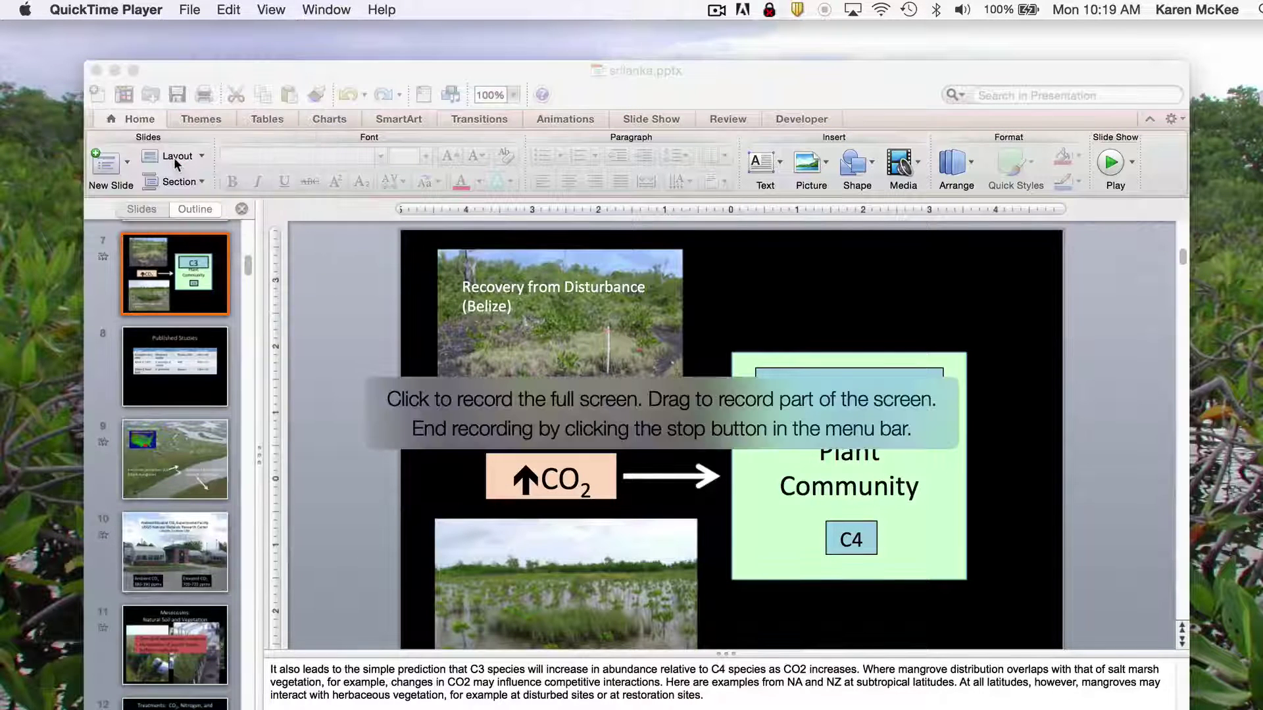
click(327, 306)
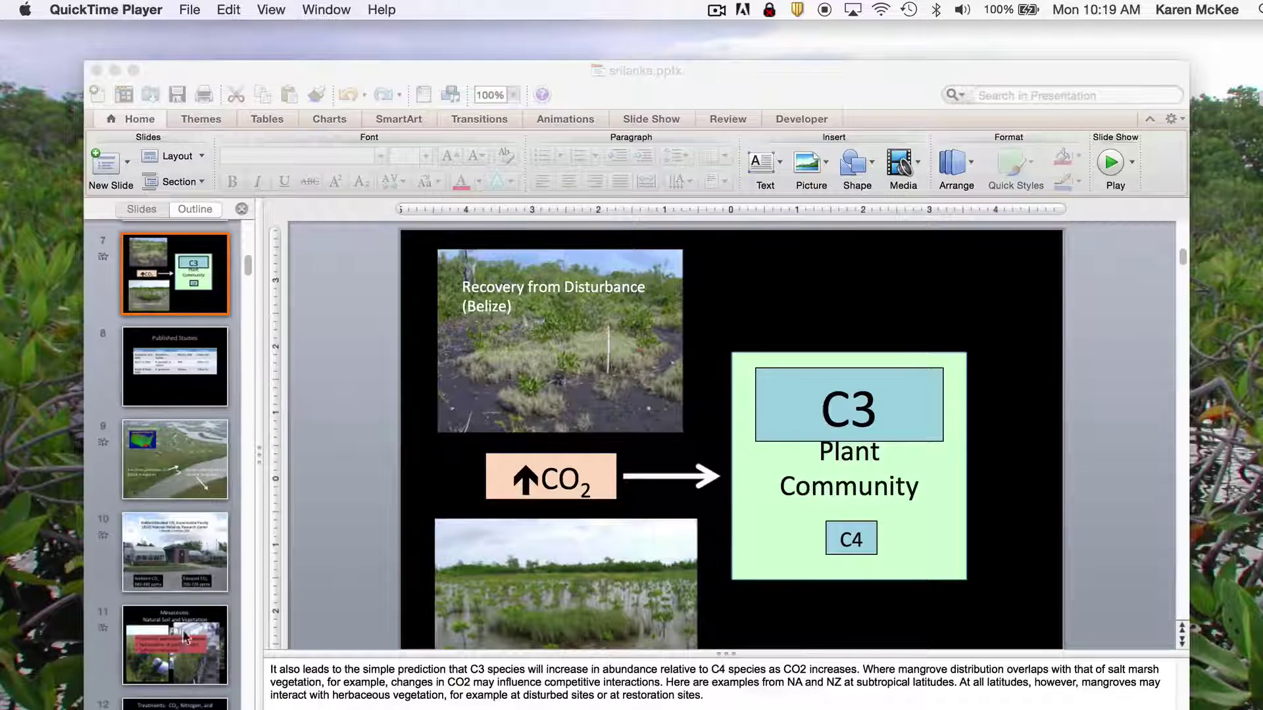
key(super+Tab)
key(super+Return)
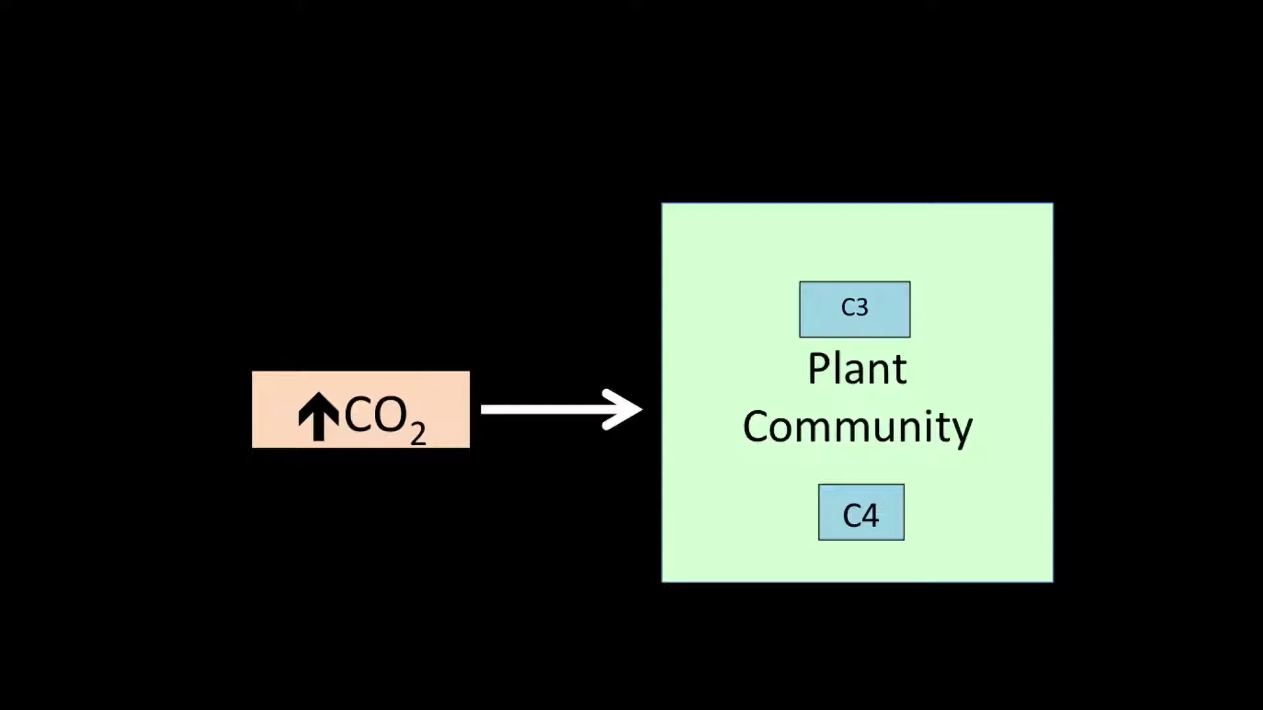
Advance through the slide builds and Published Studies labels (Avicennia germinans, Spartina alterniflora), then end the show
key(Right)
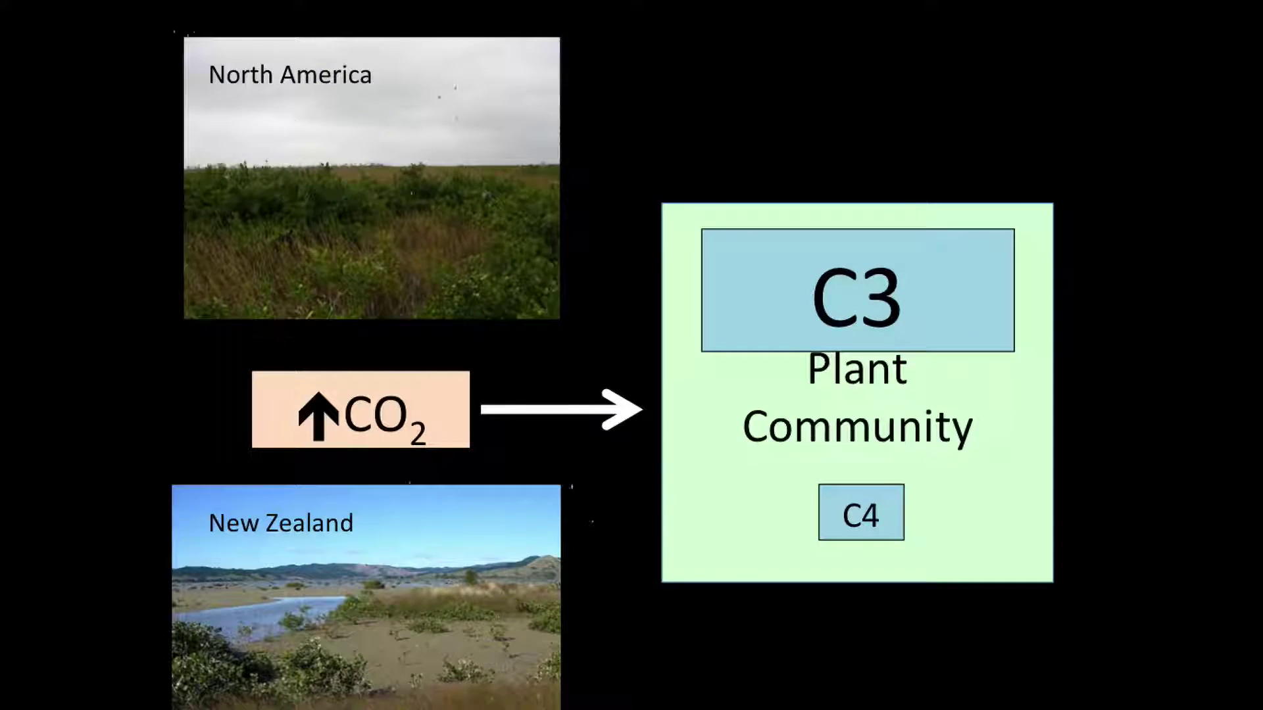
key(Right)
key(Right)
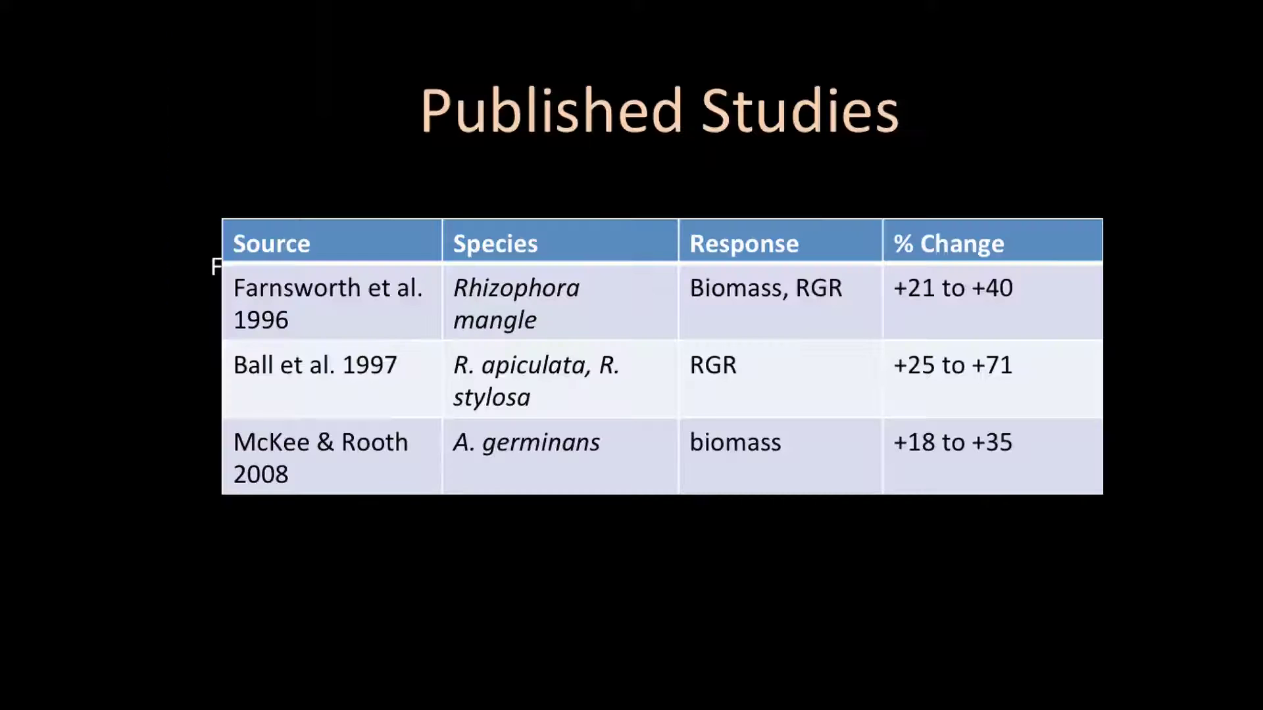
key(Right)
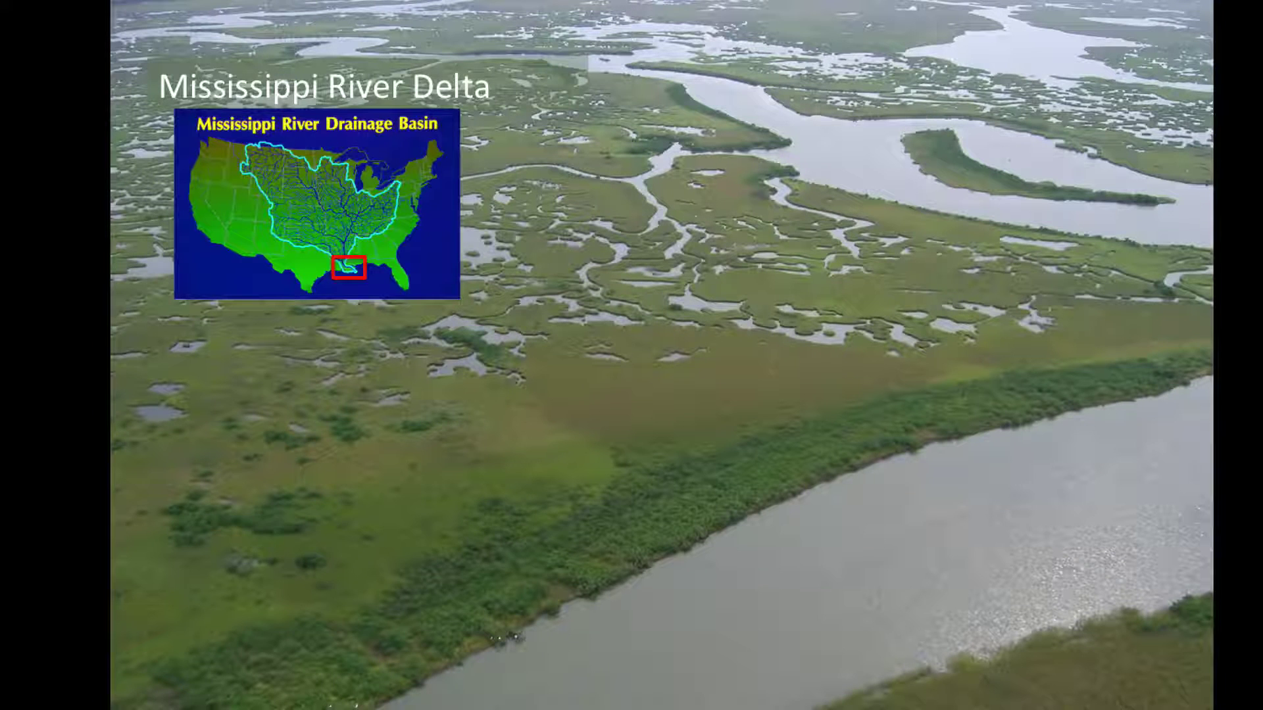
key(Right)
key(Right)
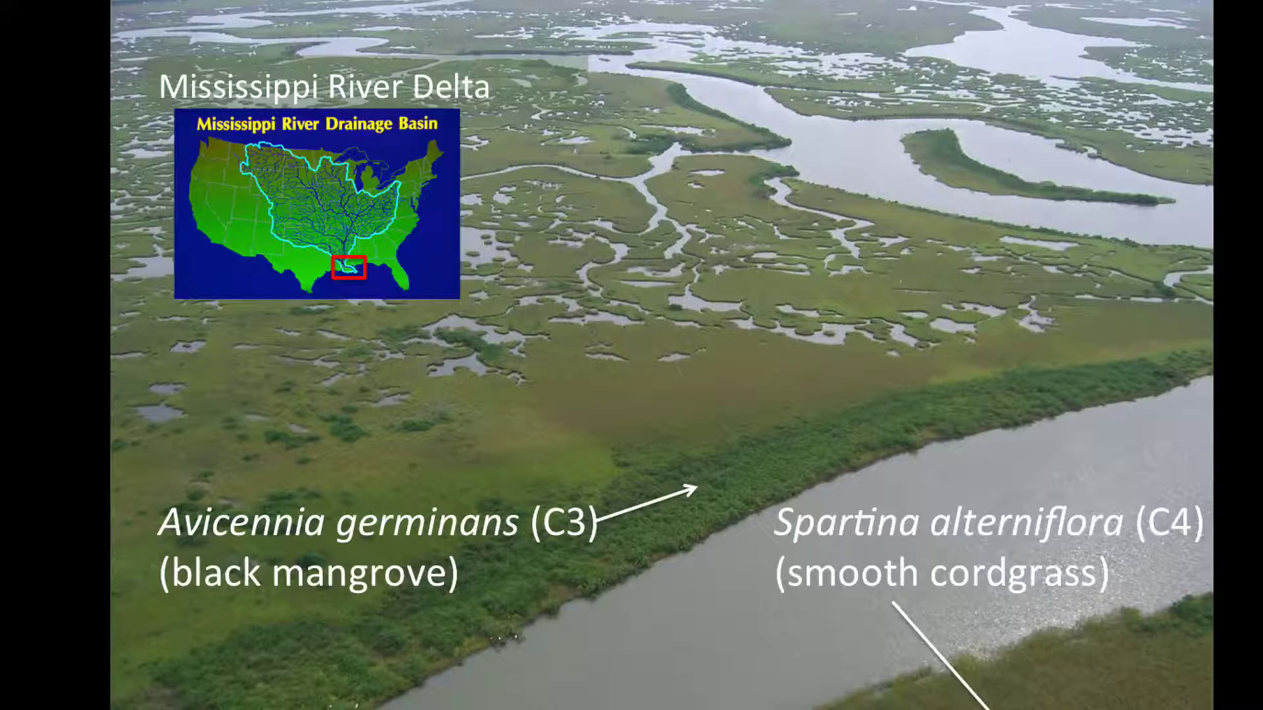
key(Right)
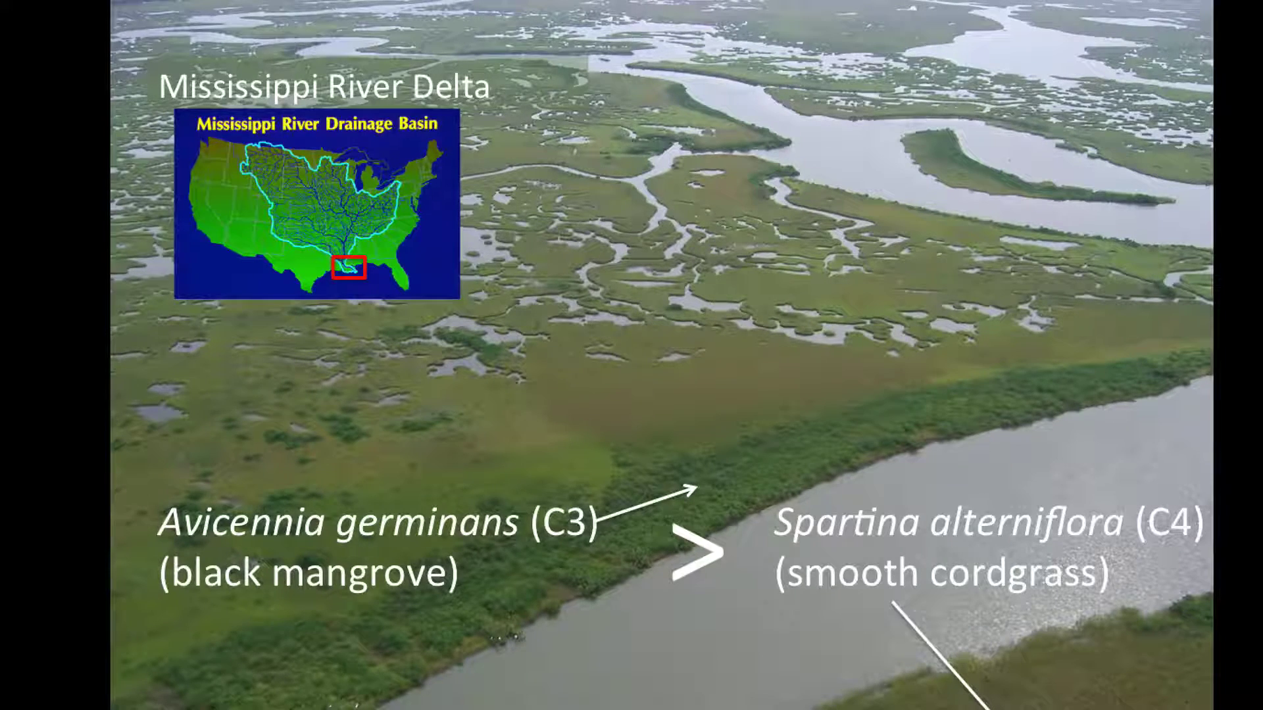
key(Escape)
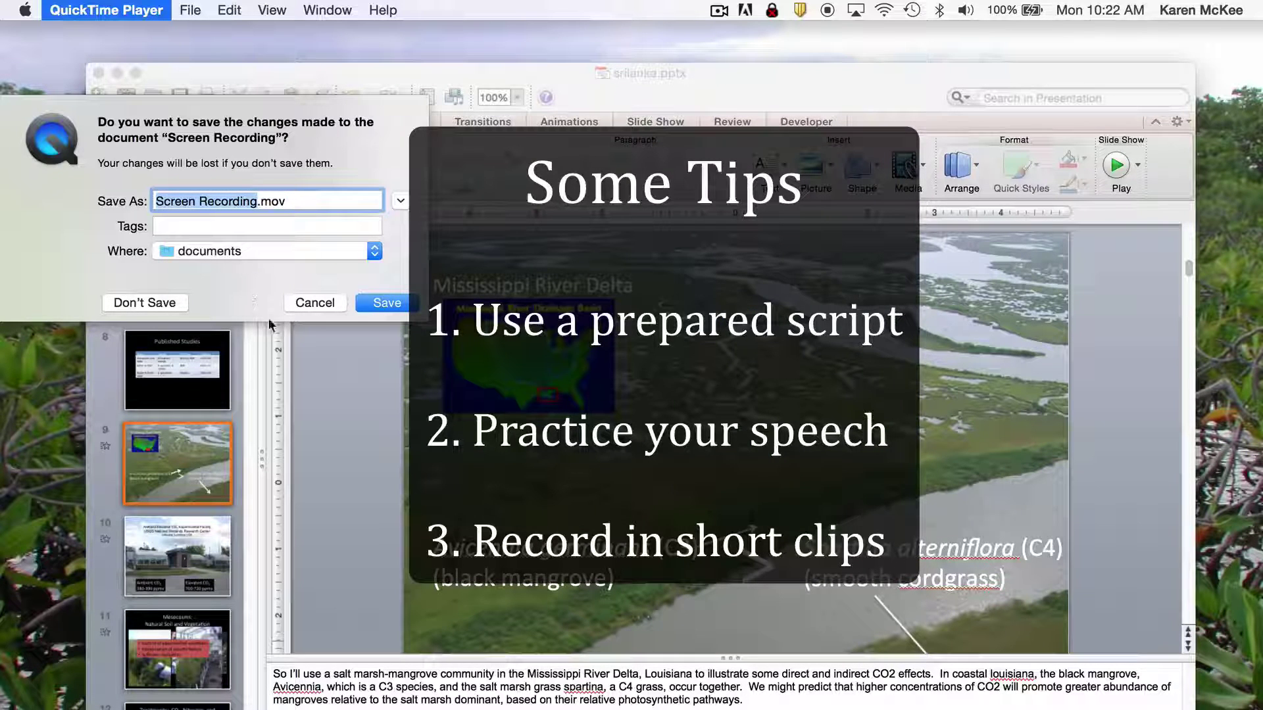
Bring the PowerPoint window in front of the unanswered Screen Recording save dialog
click(359, 463)
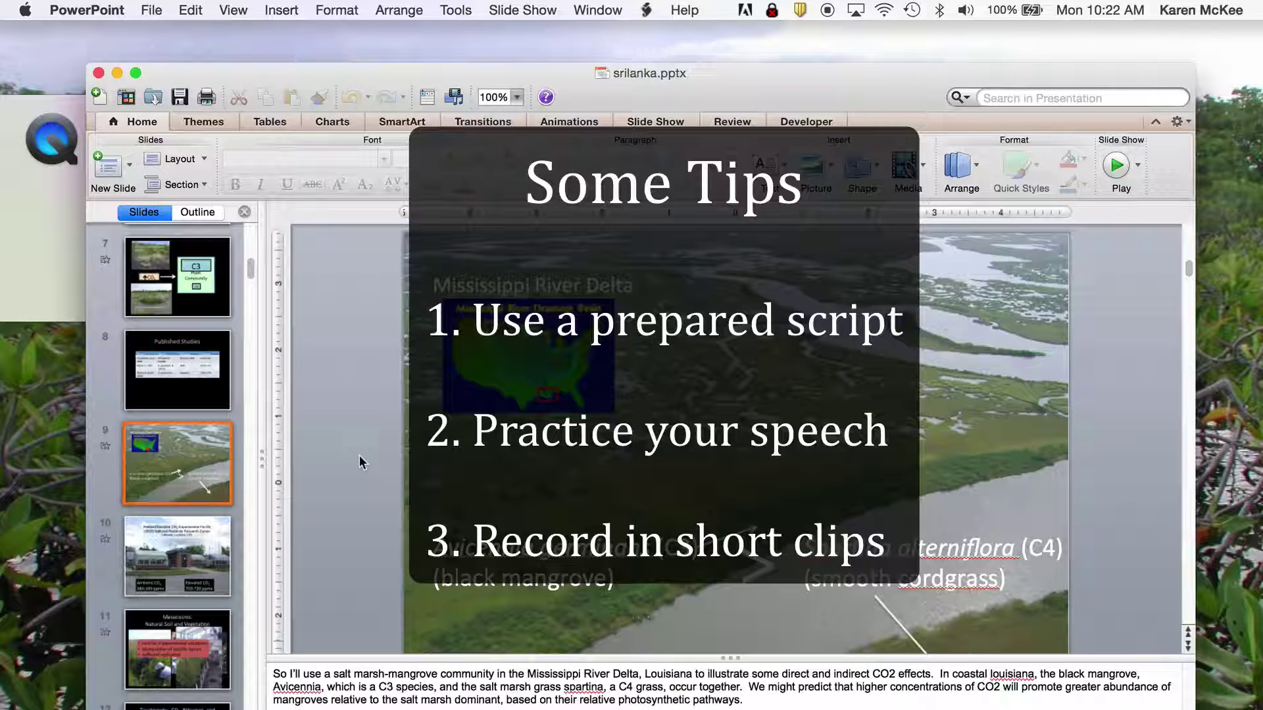